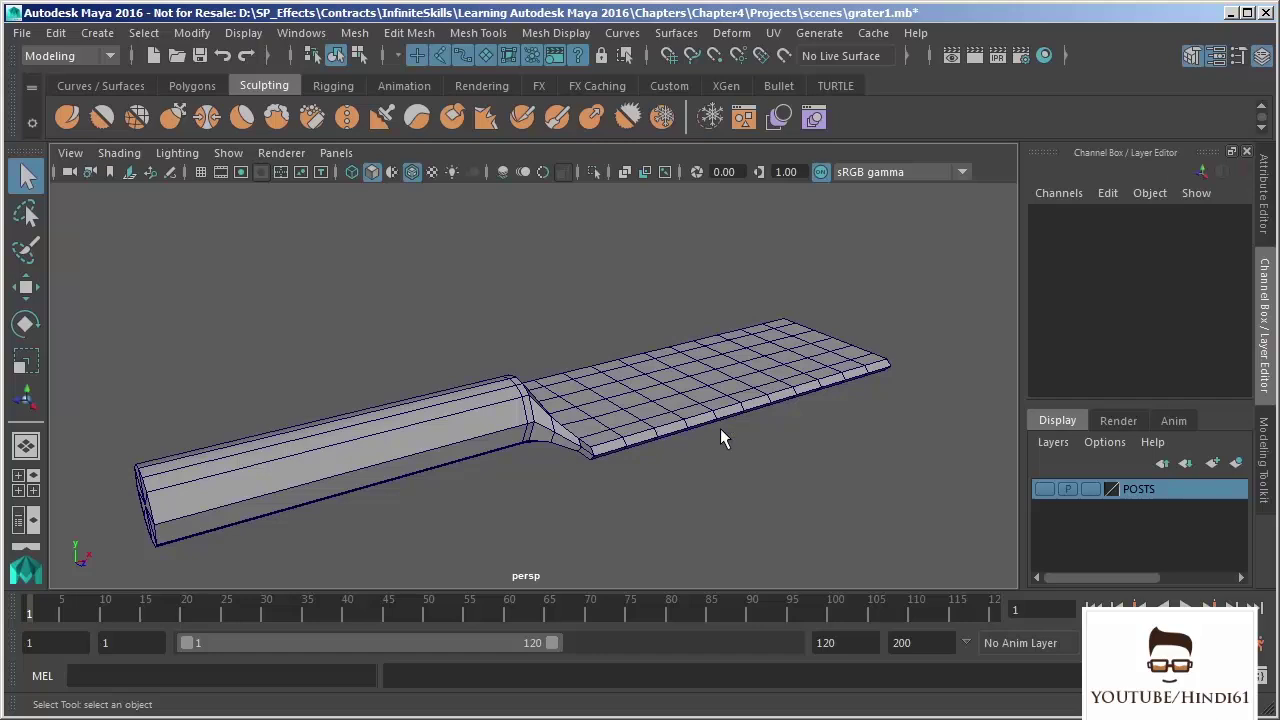
# Switch the POSTS layer to visible (V) so the post cylinder appears on the grater
pyautogui.click(1044, 489)
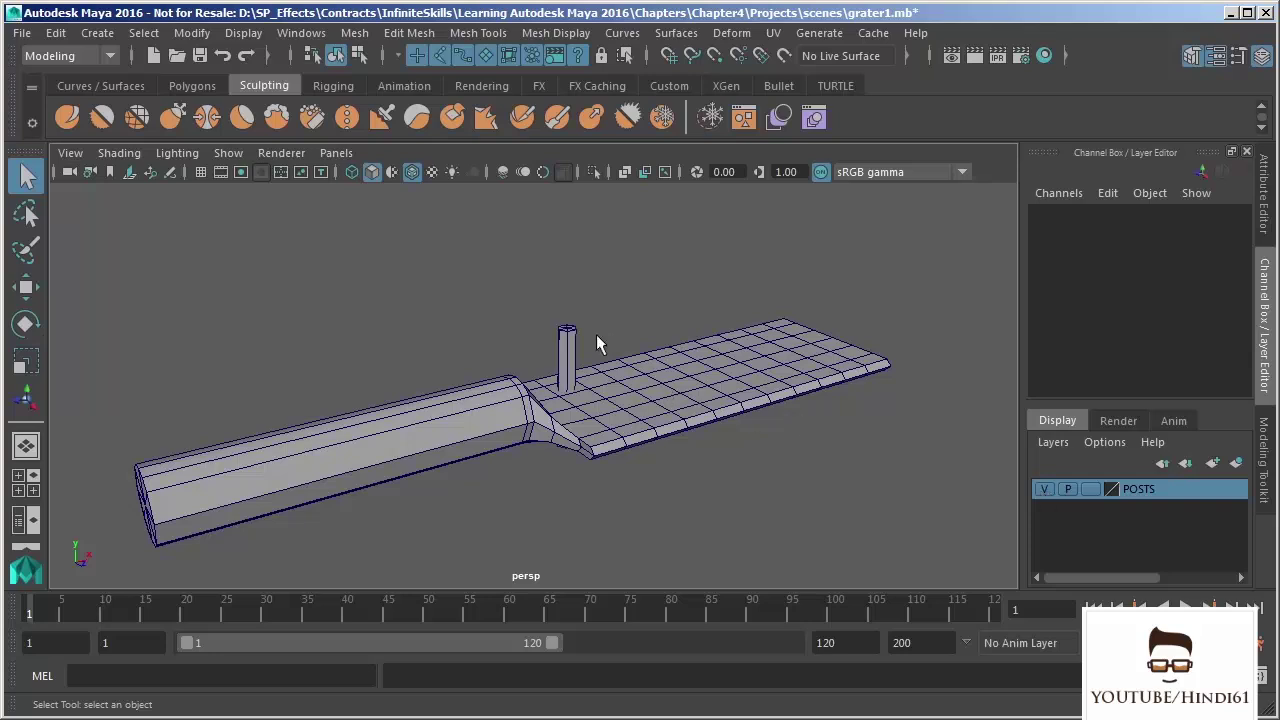
# Select and frame post pCylinder2, tumble around the grater, and open the Mesh menu
pyautogui.click(570, 345)
pyautogui.press('f')
pyautogui.scroll(-5, 584, 338)
pyautogui.keyDown('alt'); pyautogui.moveTo(681, 446); pyautogui.dragTo(614, 429); pyautogui.keyUp('alt')
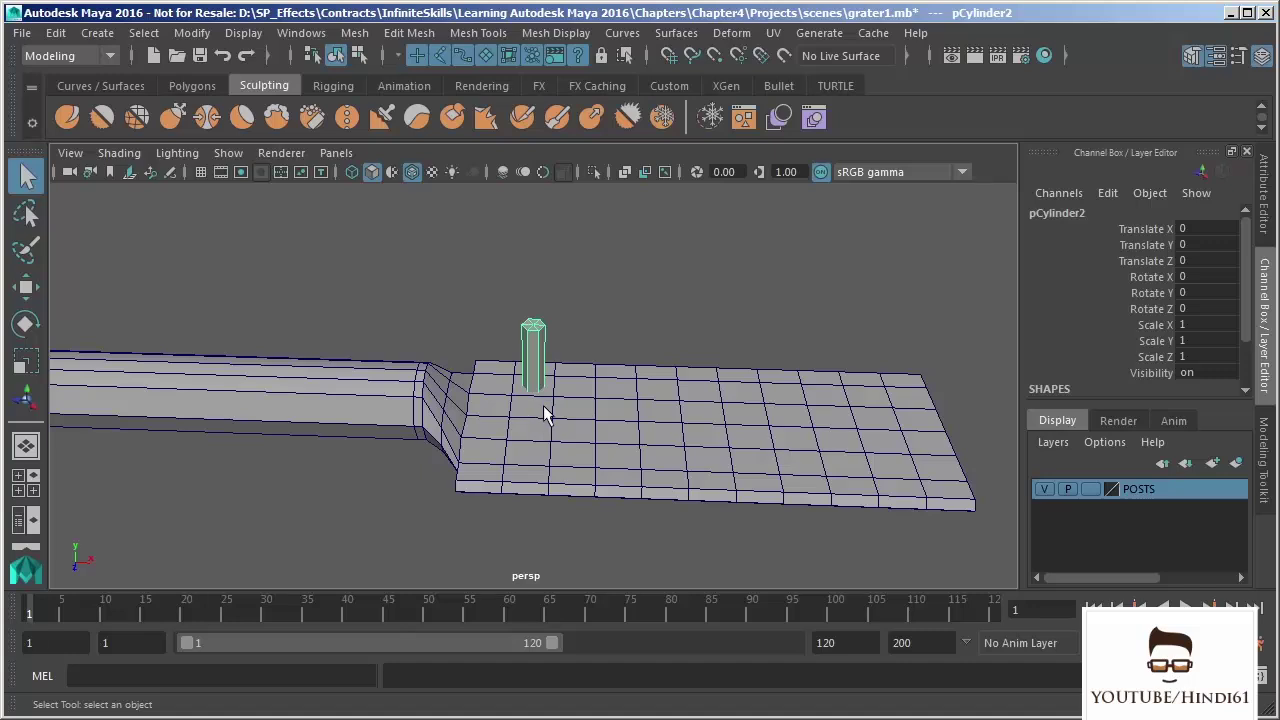
pyautogui.keyDown('alt'); pyautogui.moveTo(514, 386); pyautogui.dragTo(534, 371); pyautogui.keyUp('alt')
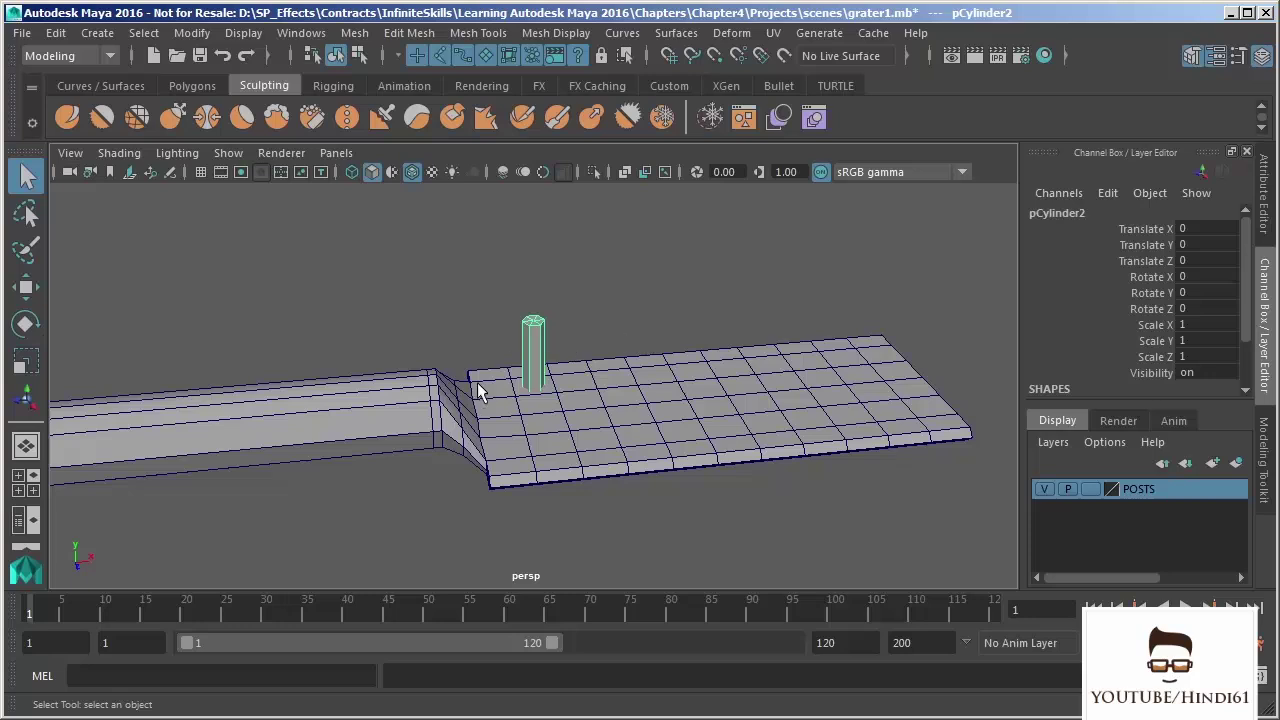
pyautogui.click(355, 32)
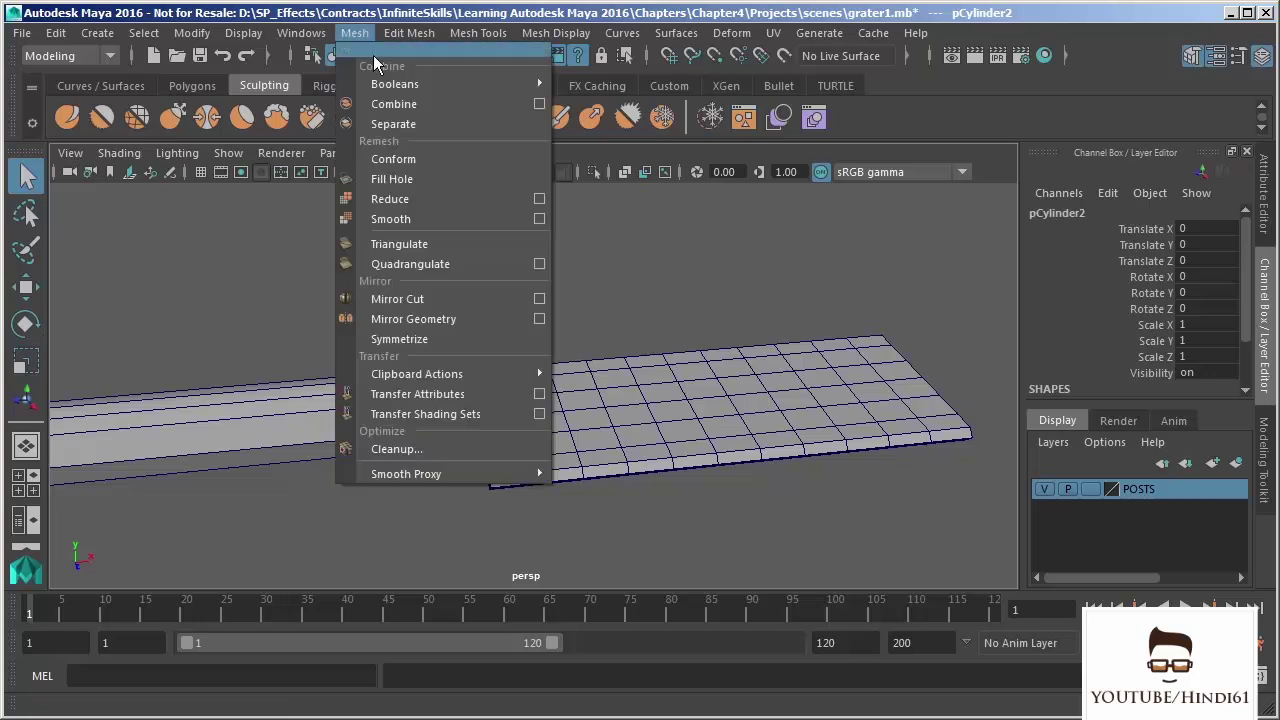
# Tear off Mesh > Booleans as a floating panel parked beside the viewport
pyautogui.moveTo(390, 88)
pyautogui.click(586, 83)
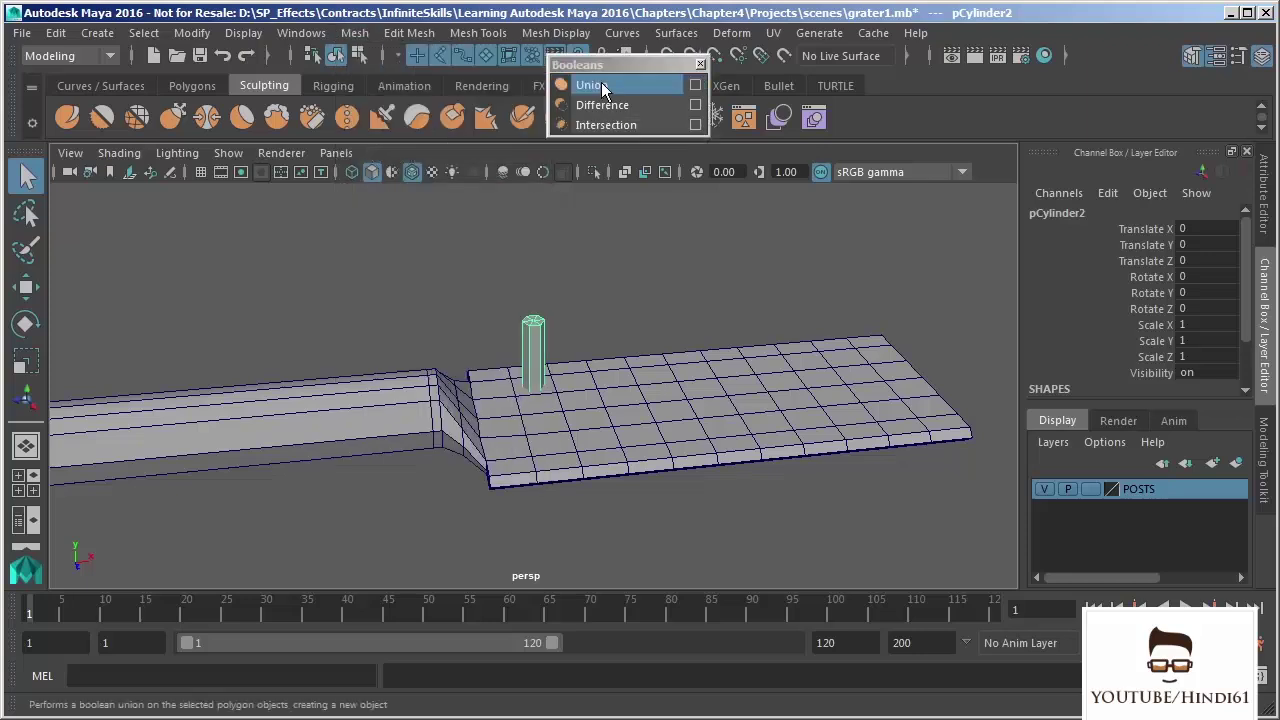
pyautogui.moveTo(610, 64); pyautogui.dragTo(127, 196)
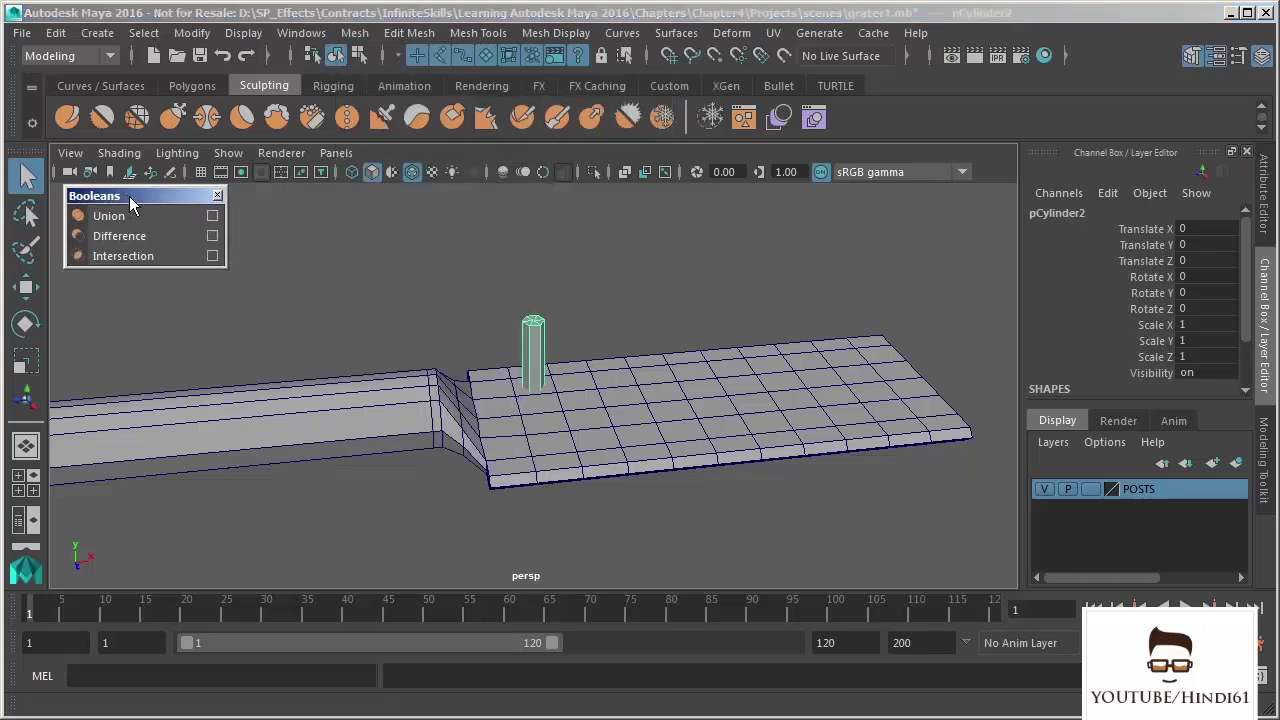
# Add the grater plank to the selection and Boolean Union it with the post into pCylinder3
pyautogui.keyDown('shift'); pyautogui.click(447, 388); pyautogui.keyUp('shift')
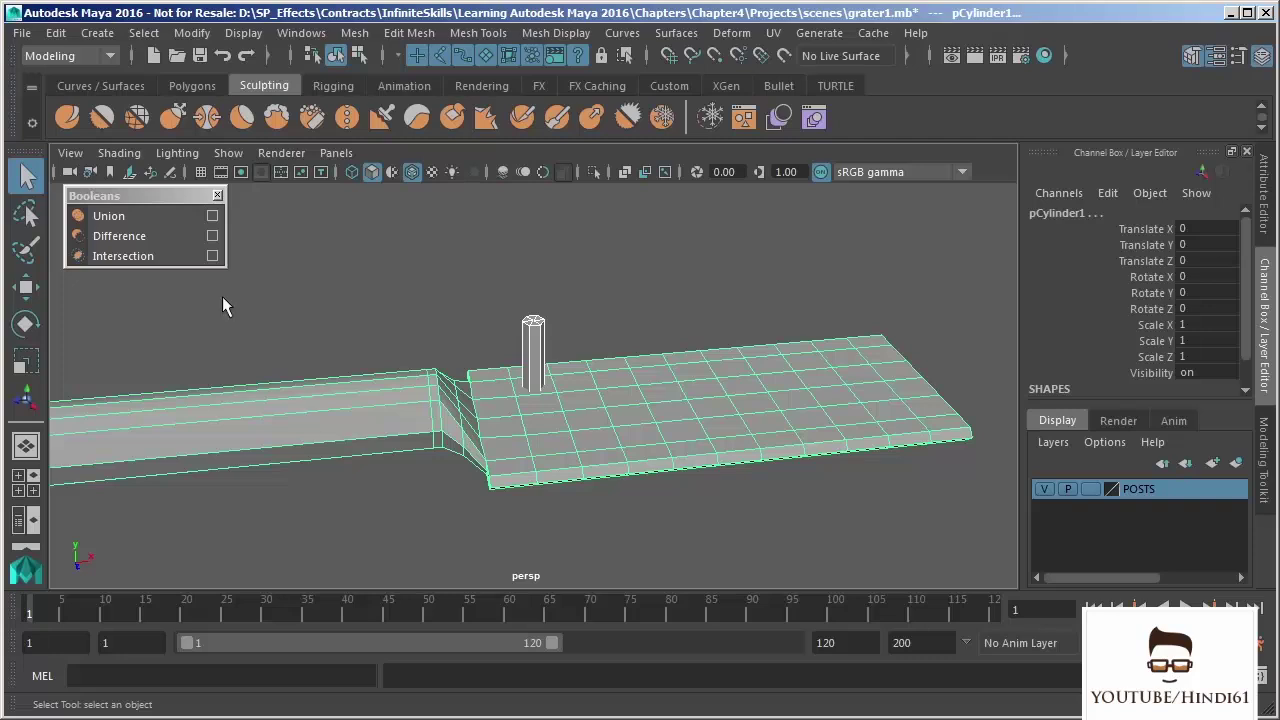
pyautogui.click(128, 214)
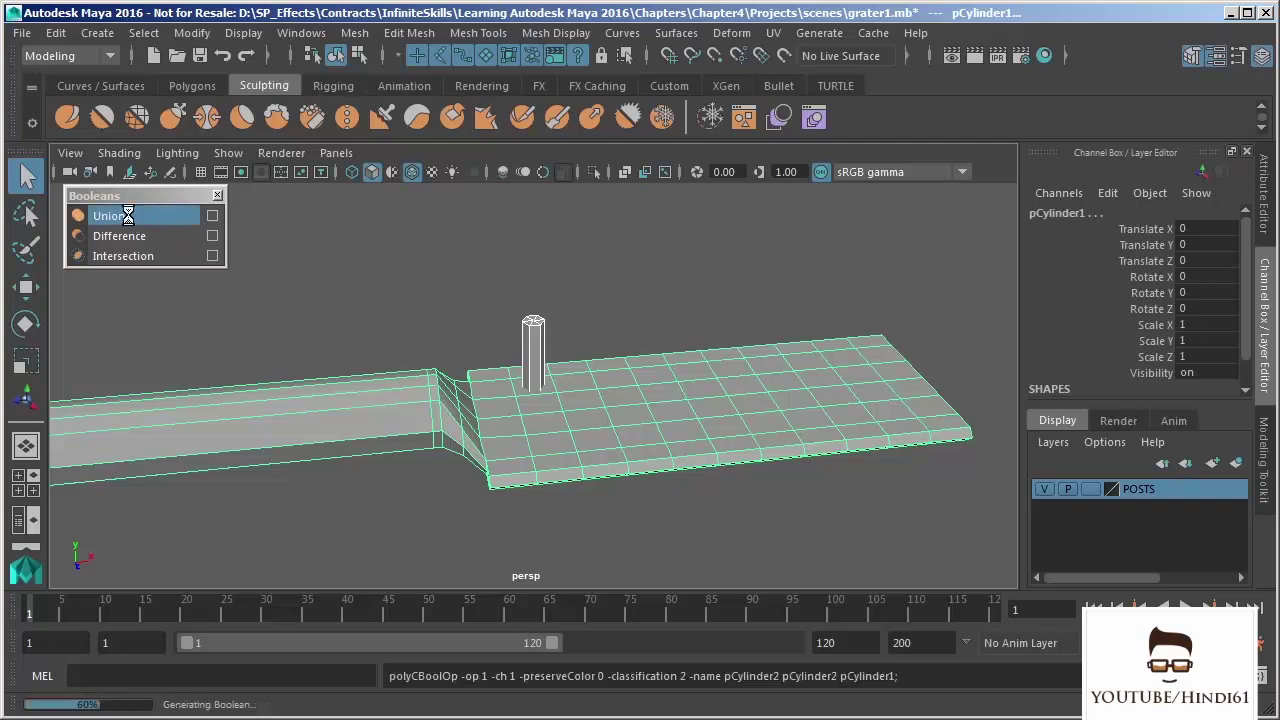
pyautogui.moveTo(686, 486)
pyautogui.keyDown('alt'); pyautogui.mouseDown()
pyautogui.moveTo(666, 386)
pyautogui.moveTo(677, 477)
pyautogui.mouseUp(); pyautogui.keyUp('alt')
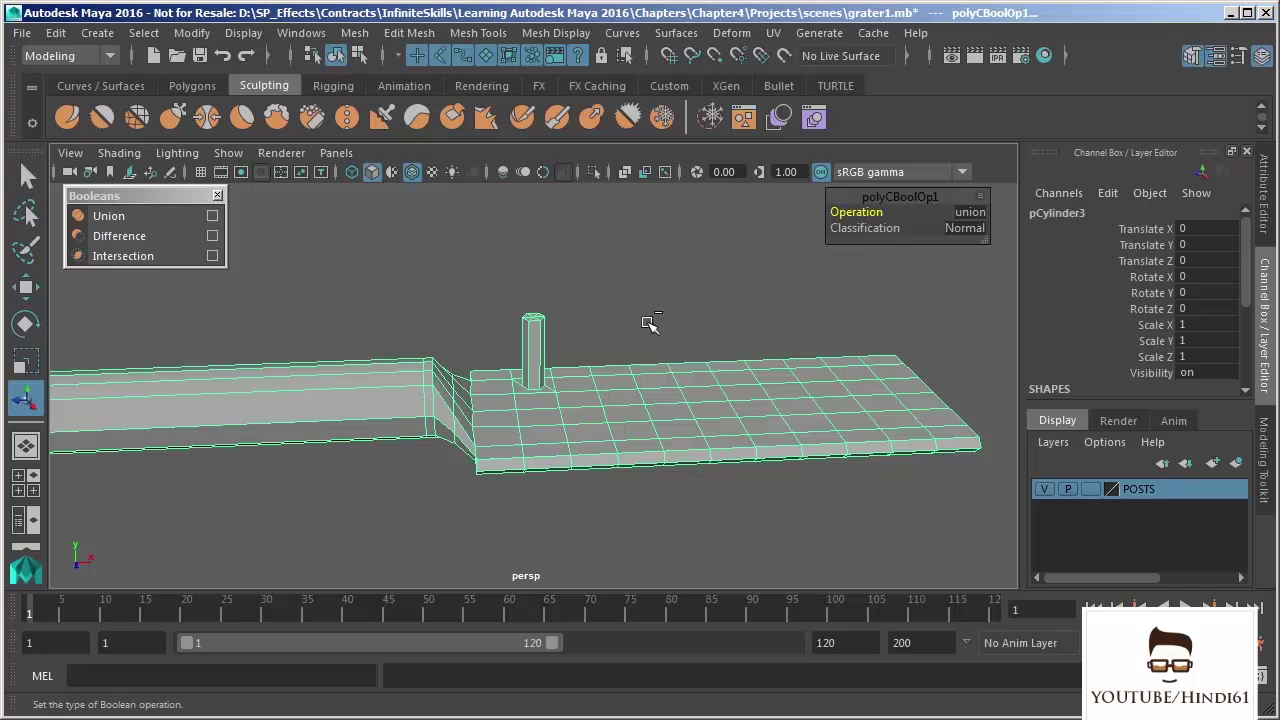
# Undo the union, then preview Boolean Difference and Intersection, undoing each one
pyautogui.hotkey('ctrl', 'z')
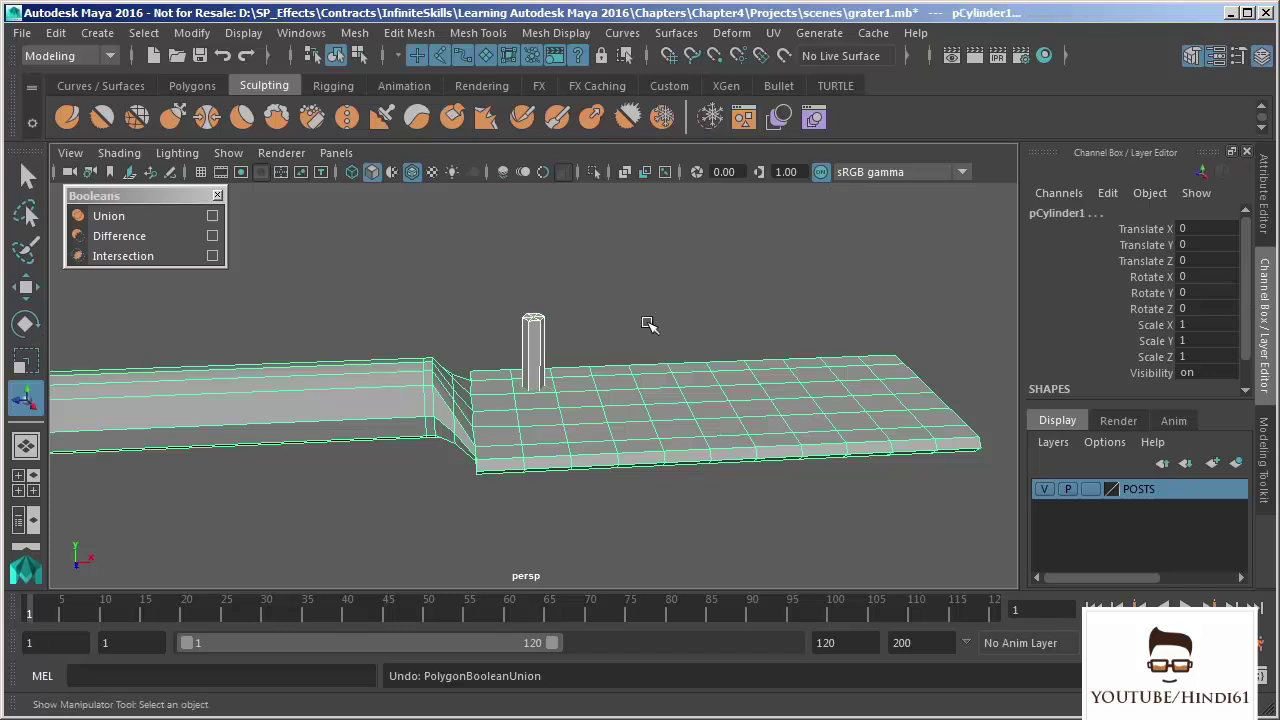
pyautogui.click(130, 237)
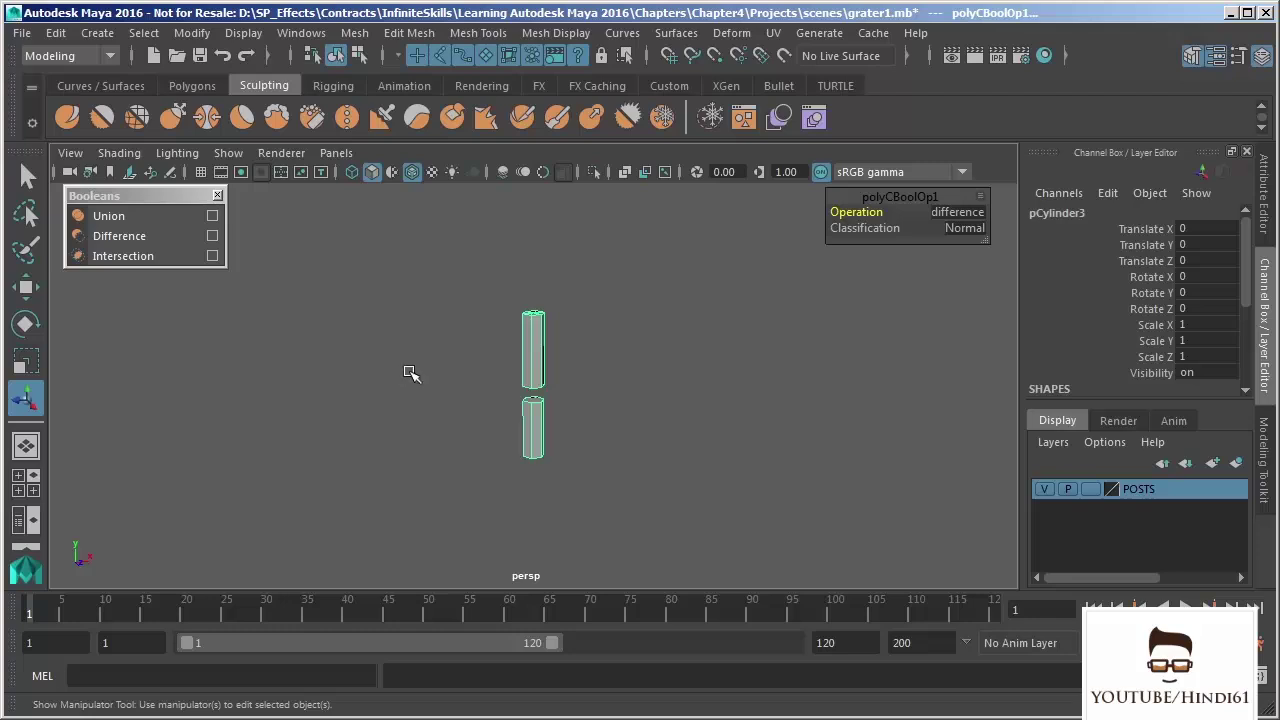
pyautogui.hotkey('ctrl', 'z')
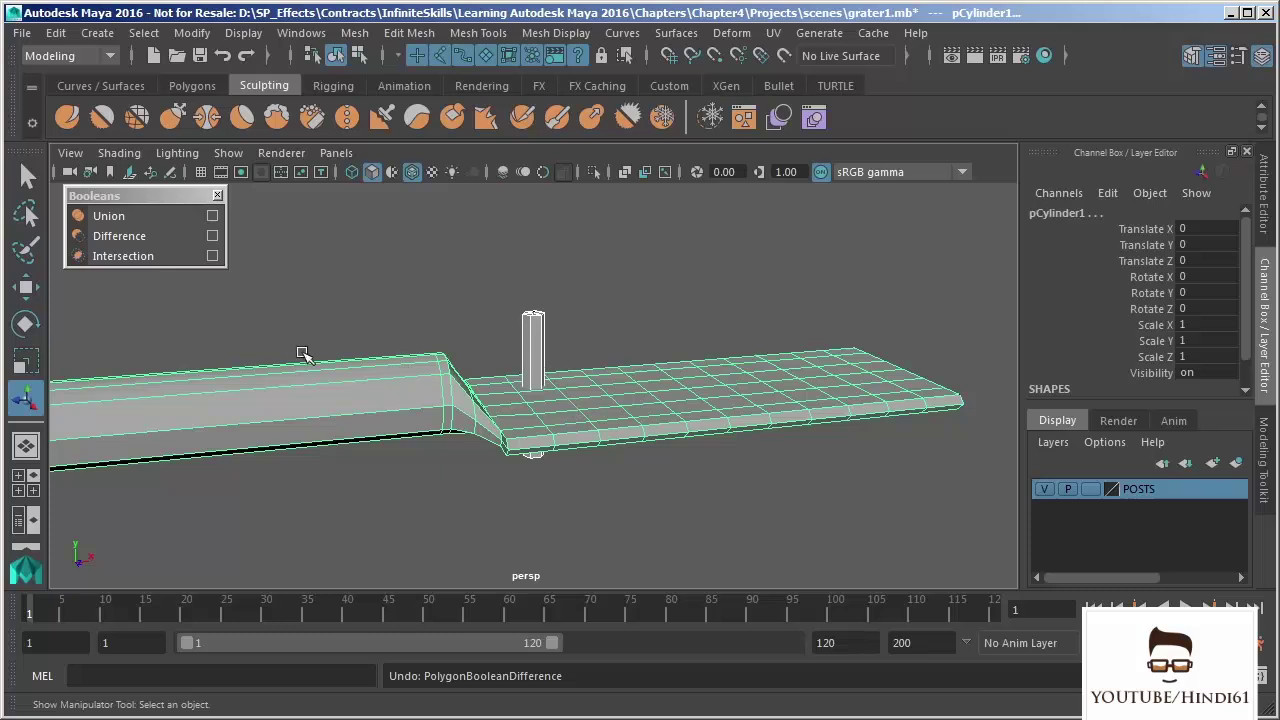
pyautogui.click(133, 256)
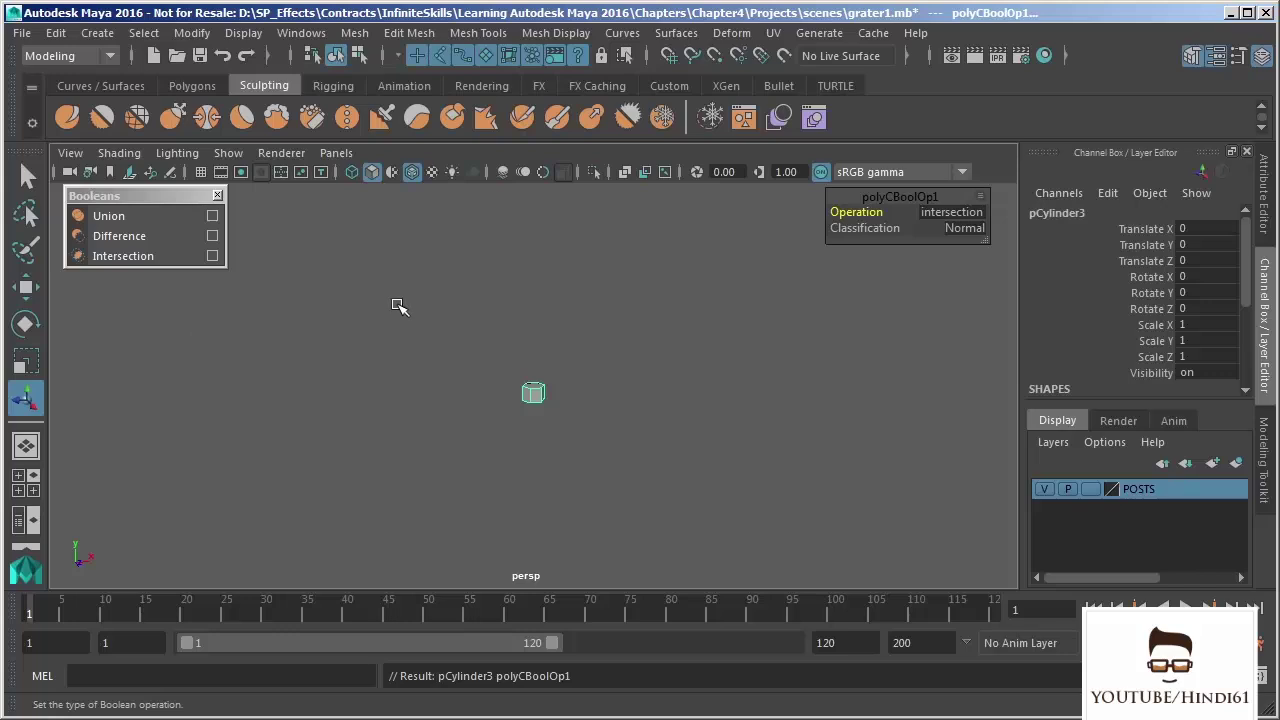
pyautogui.hotkey('ctrl', 'z')
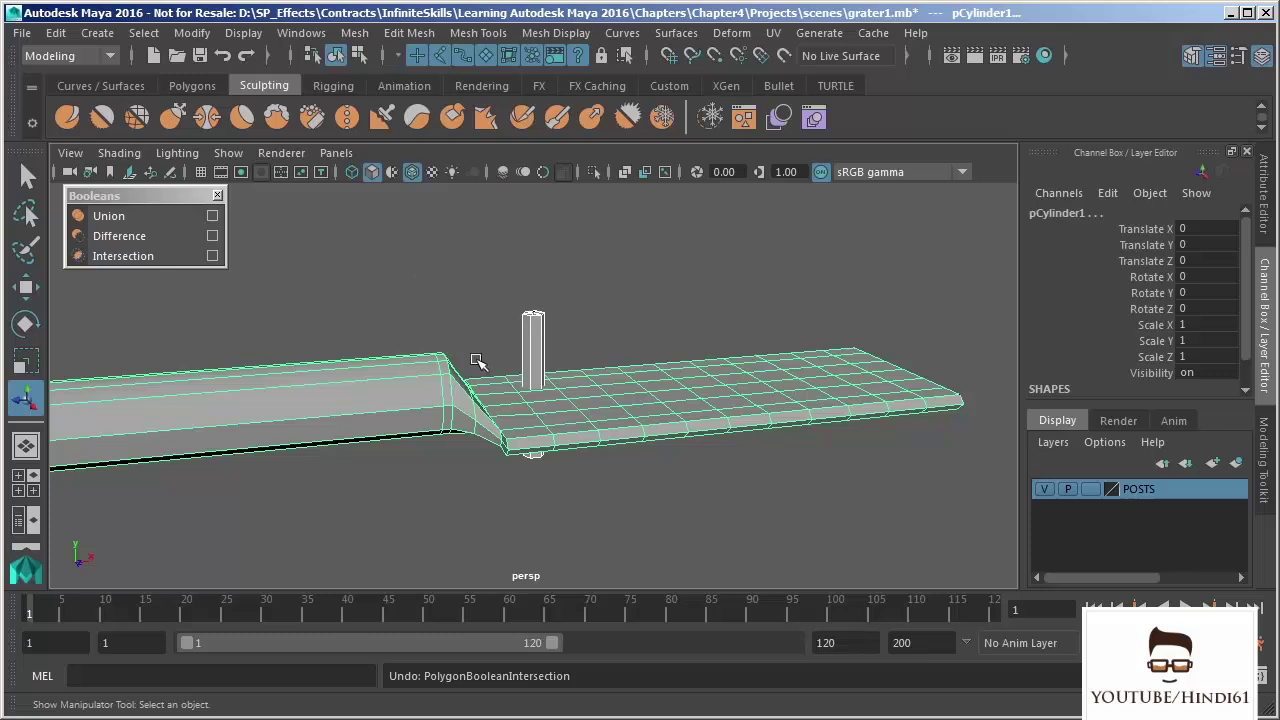
pyautogui.scroll(6, 486, 363)
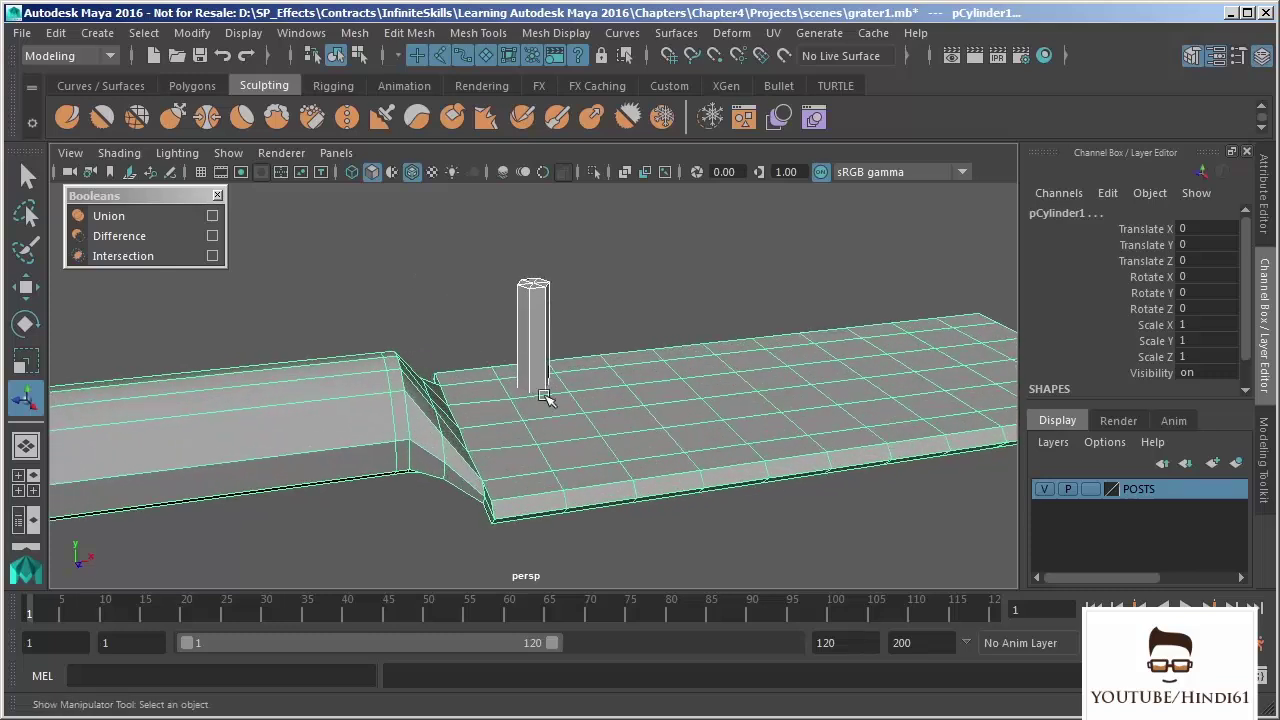
# Select the grater then the post and apply Boolean Difference, cutting a hexagonal hole in pCylinder3
pyautogui.click(533, 345)
pyautogui.click(510, 398)
pyautogui.keyDown('shift'); pyautogui.click(540, 318); pyautogui.keyUp('shift')
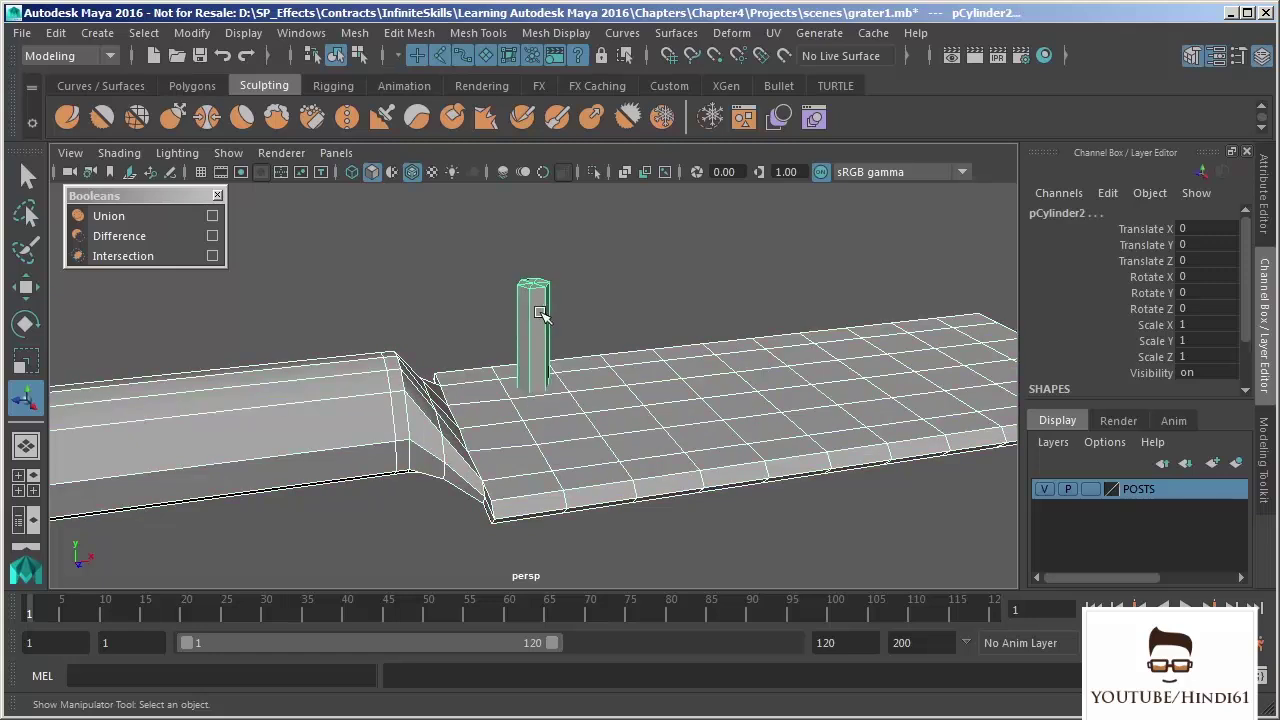
pyautogui.click(149, 236)
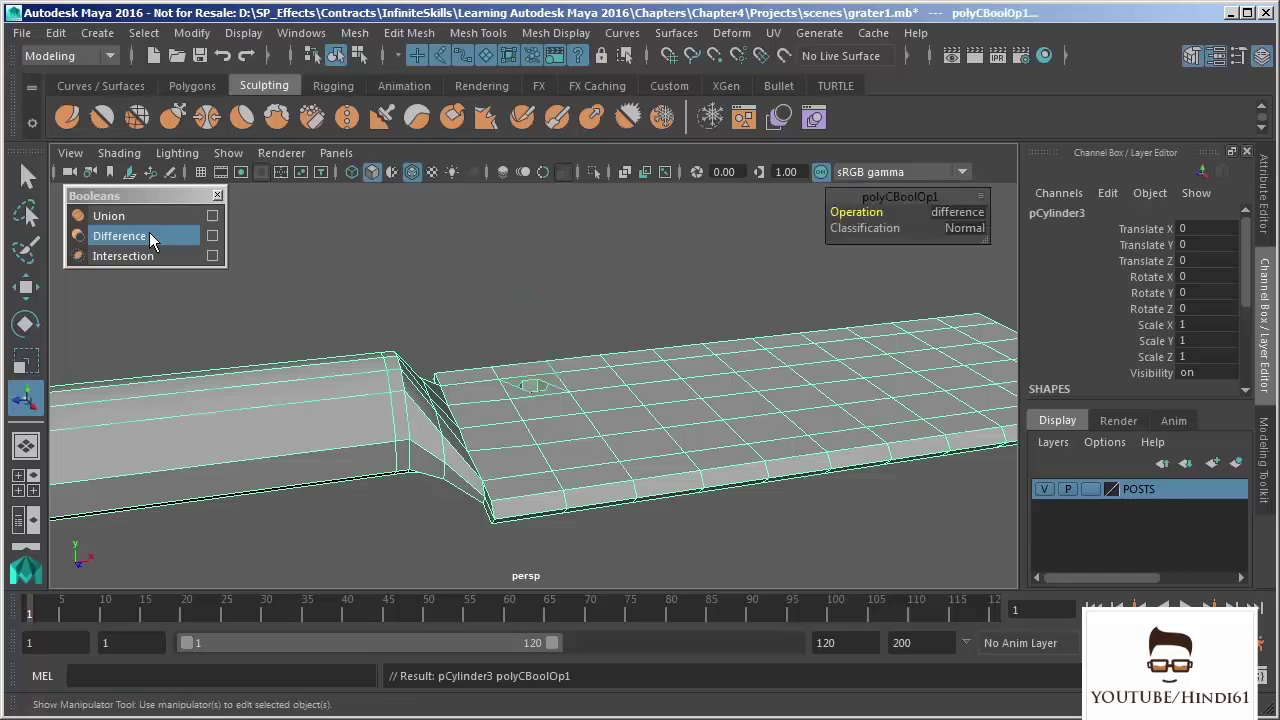
pyautogui.keyDown('alt'); pyautogui.moveTo(620, 430); pyautogui.dragTo(607, 396); pyautogui.keyUp('alt')
pyautogui.keyDown('alt'); pyautogui.moveTo(597, 443); pyautogui.dragTo(616, 386); pyautogui.keyUp('alt')
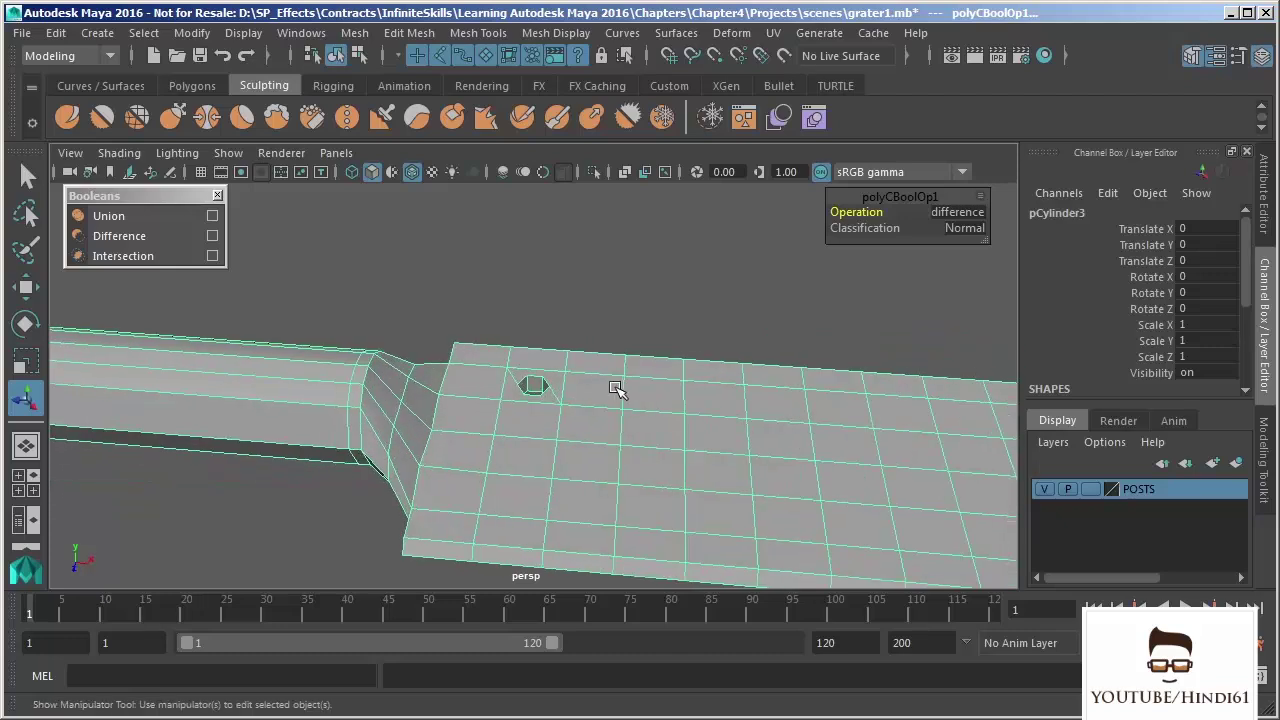
pyautogui.click(25, 527)
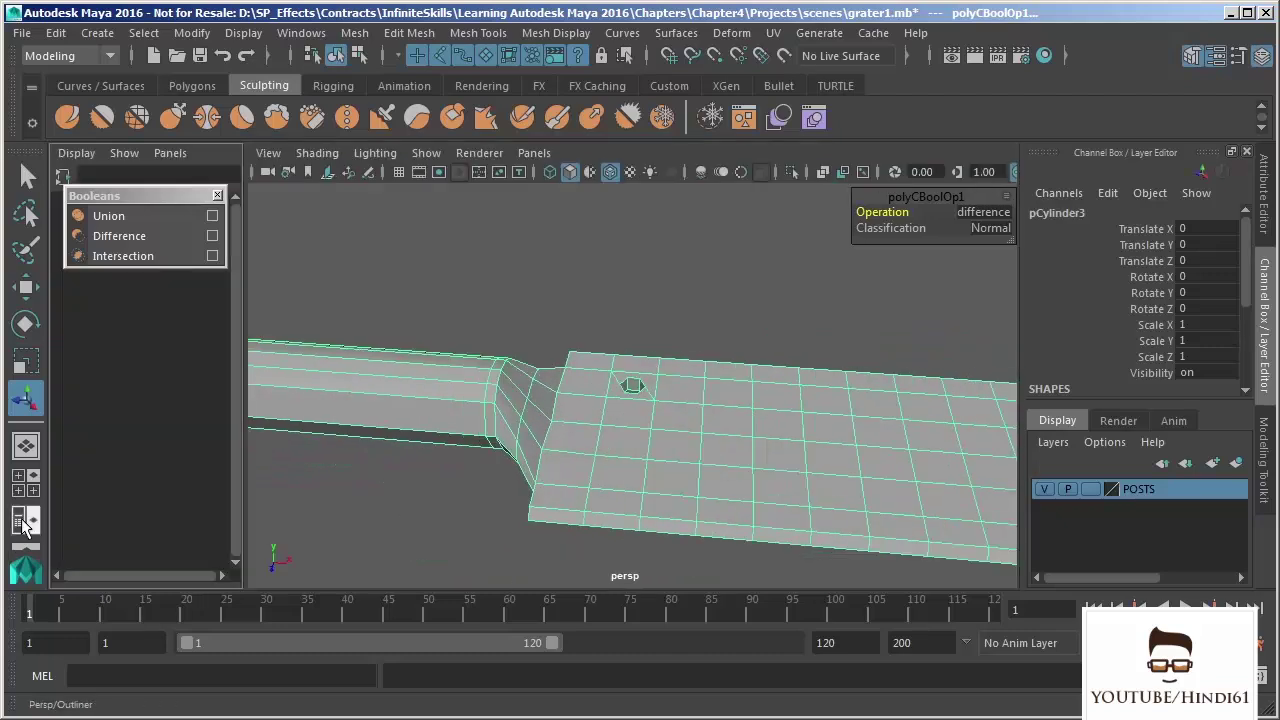
# Move the Booleans panel aside and select pCylinder3, pCylinder1, then post pCylinder2 in the Outliner
pyautogui.moveTo(162, 195); pyautogui.dragTo(273, 112)
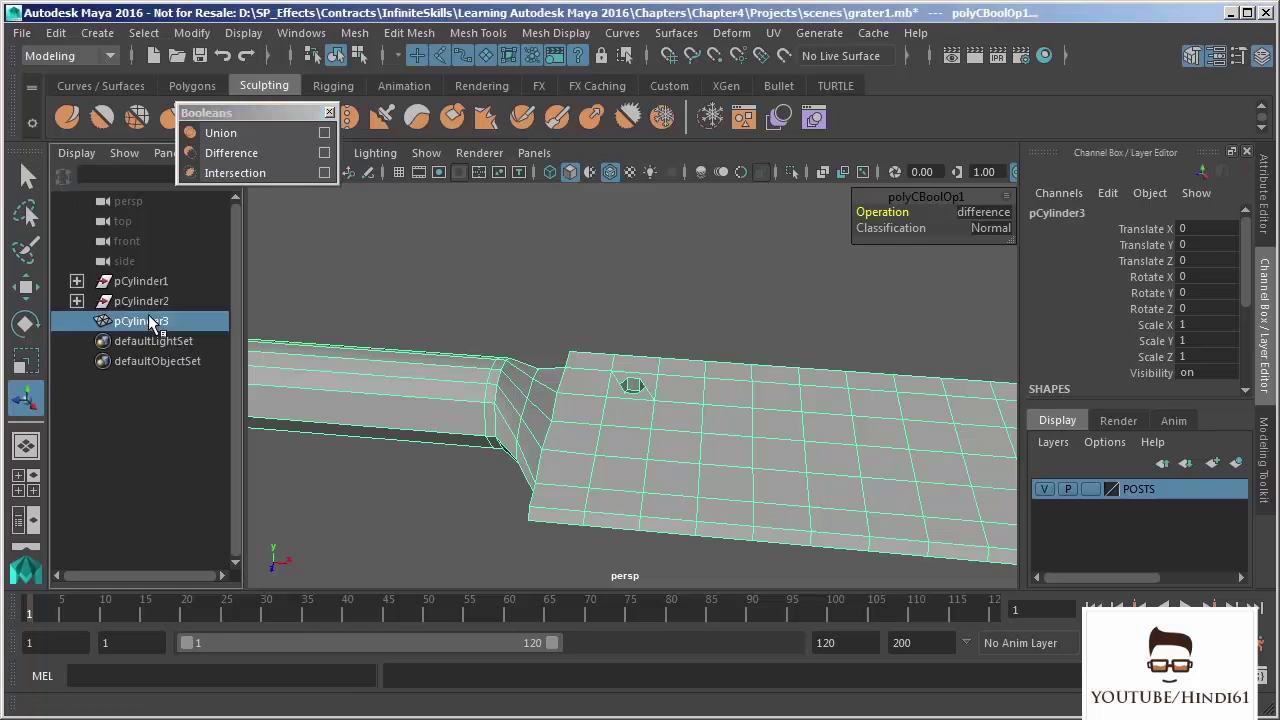
pyautogui.click(137, 300)
pyautogui.click(142, 283)
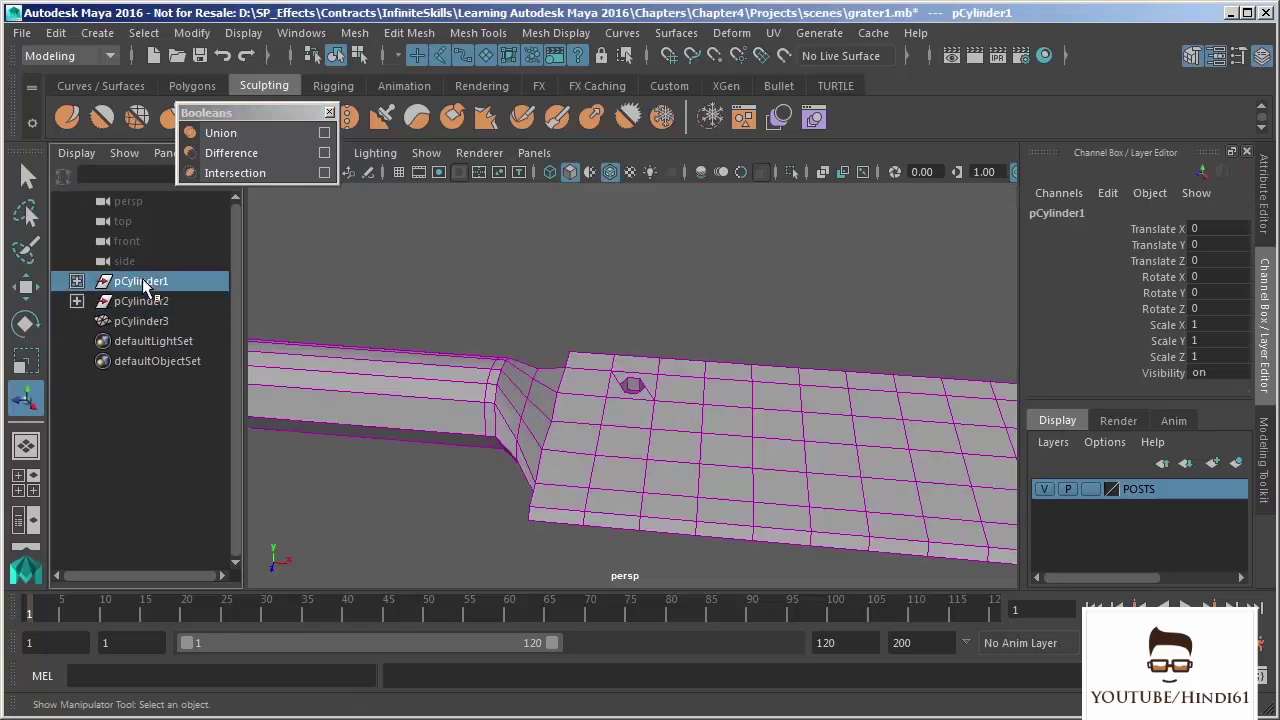
pyautogui.click(142, 301)
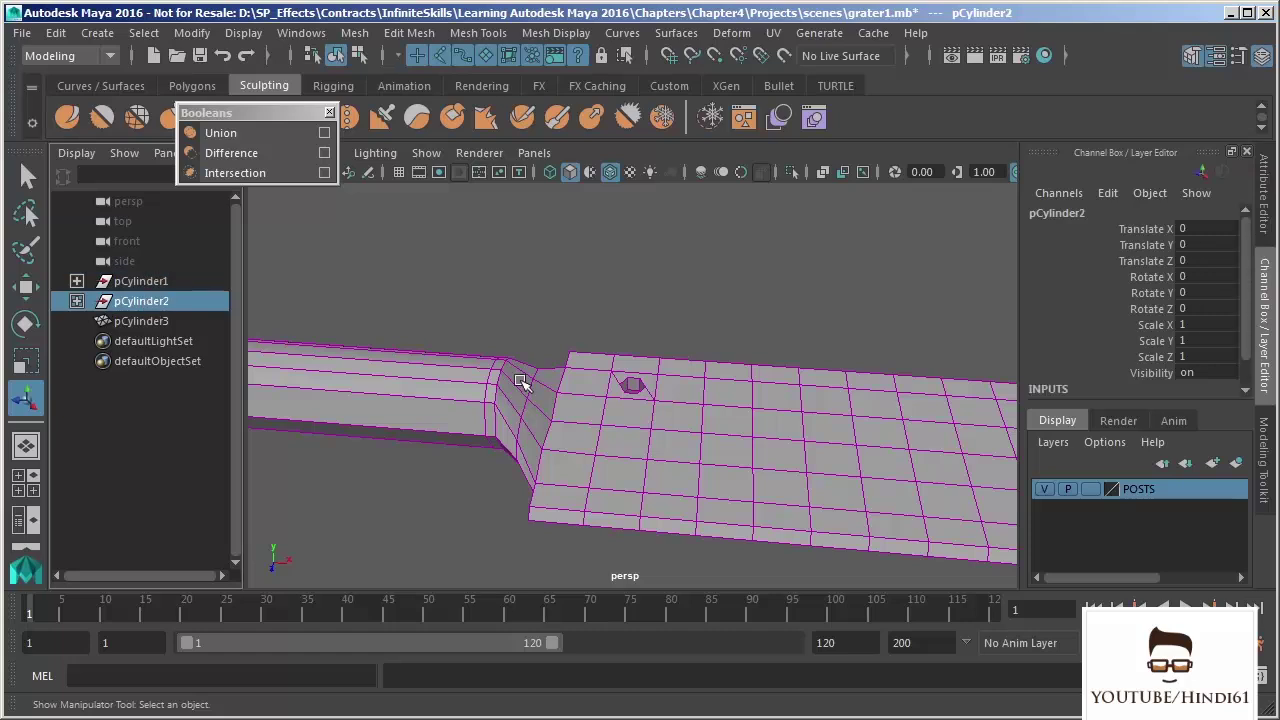
# Test-slide post pCylinder2 along X and Z, then undo it back to 0, 0, 0
pyautogui.press('w')
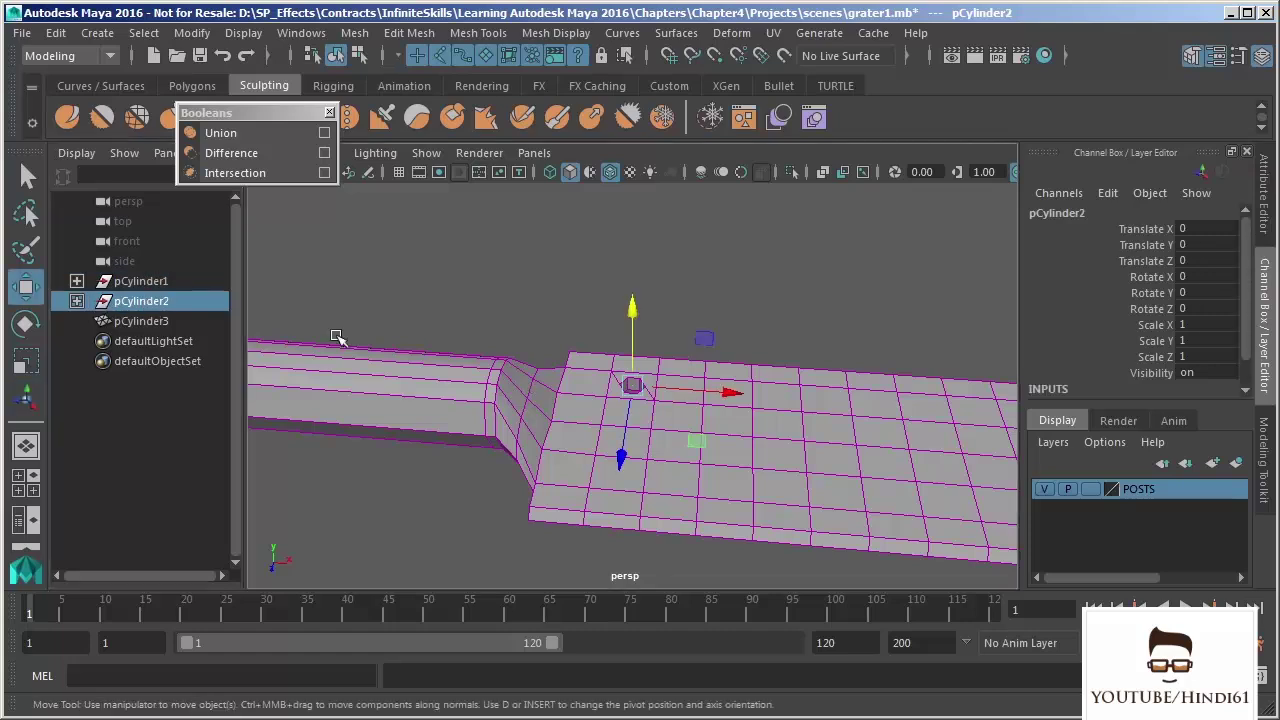
pyautogui.moveTo(731, 393); pyautogui.dragTo(921, 410)
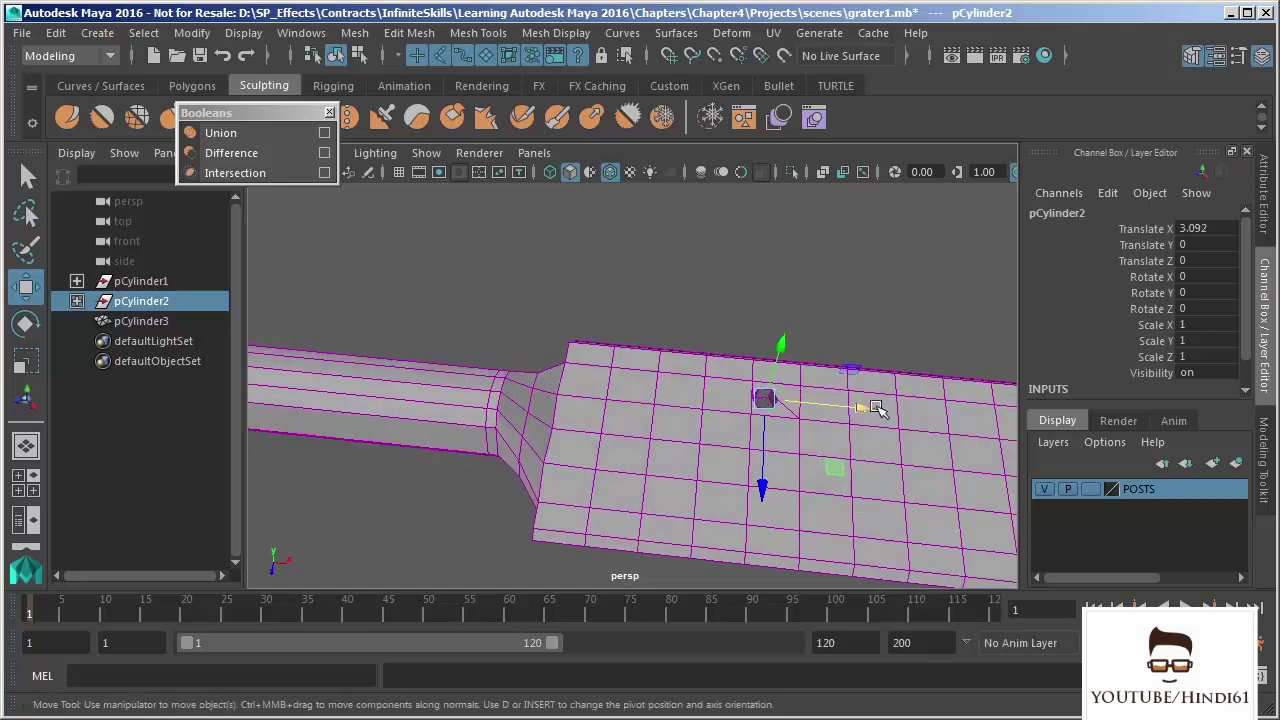
pyautogui.moveTo(760, 491); pyautogui.dragTo(762, 576)
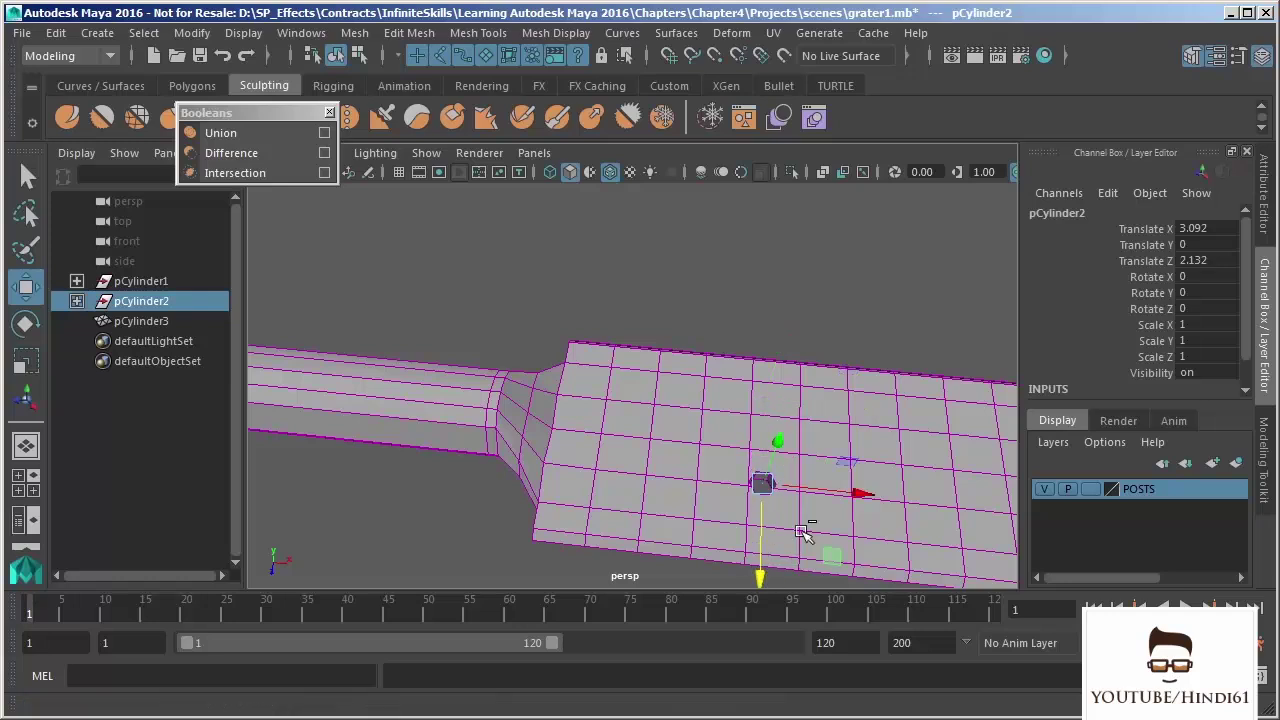
pyautogui.hotkey('ctrl', 'z')
pyautogui.hotkey('ctrl', 'z')
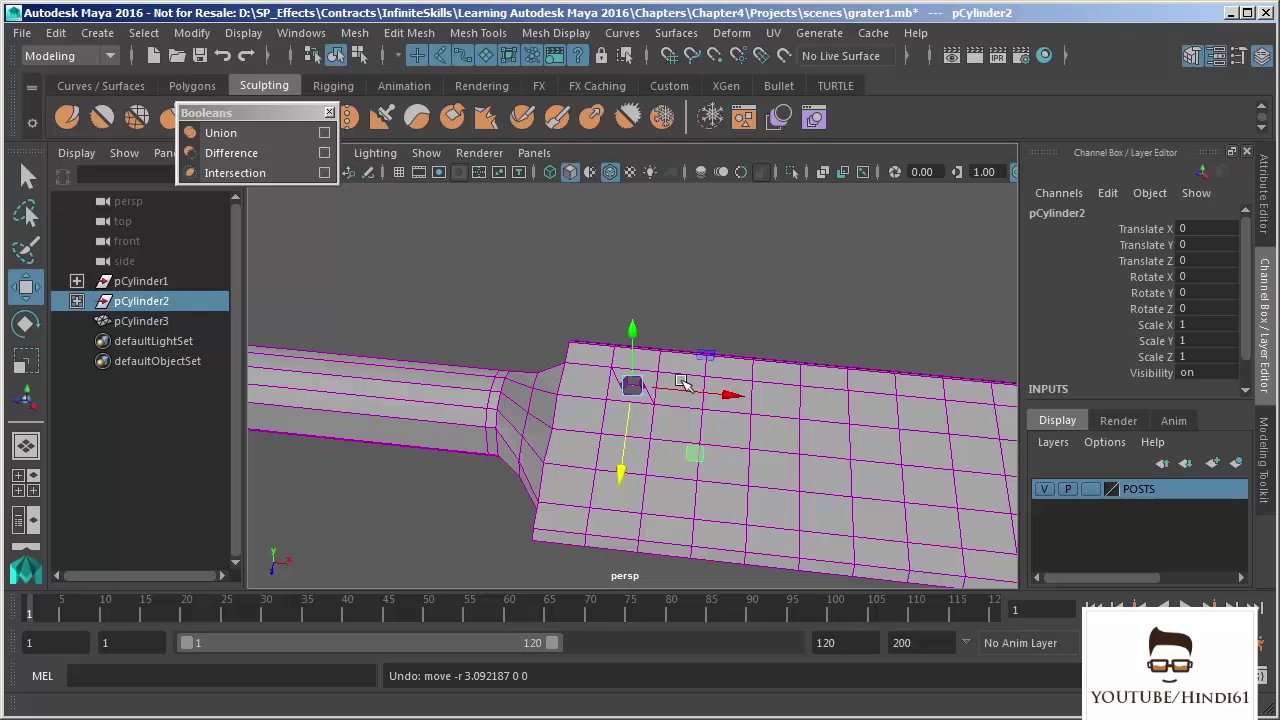
pyautogui.hotkey('ctrl', 'z')
pyautogui.hotkey('ctrl', 'z')
pyautogui.hotkey('ctrl', 'z')
pyautogui.hotkey('ctrl', 'z')
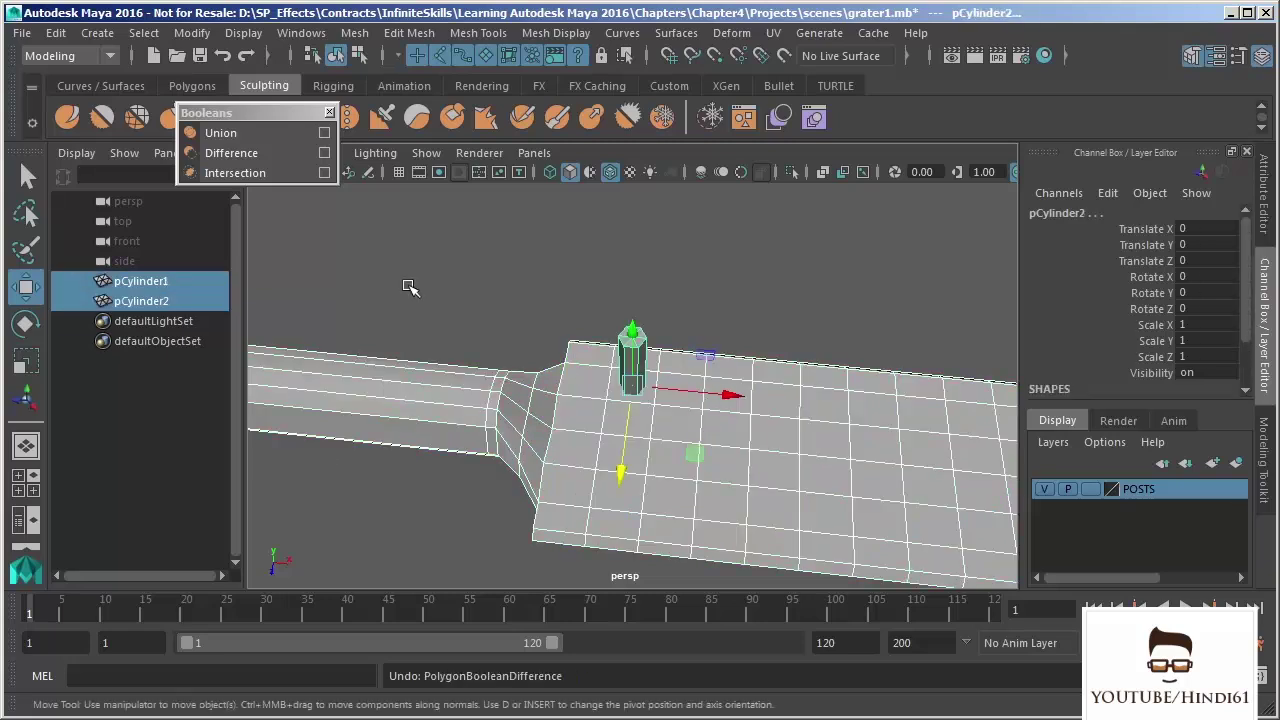
pyautogui.keyDown('alt'); pyautogui.moveTo(645, 410); pyautogui.dragTo(637, 322); pyautogui.keyUp('alt')
pyautogui.click(637, 322)
pyautogui.keyDown('alt'); pyautogui.moveTo(808, 380); pyautogui.dragTo(666, 386, button='middle'); pyautogui.keyUp('alt')
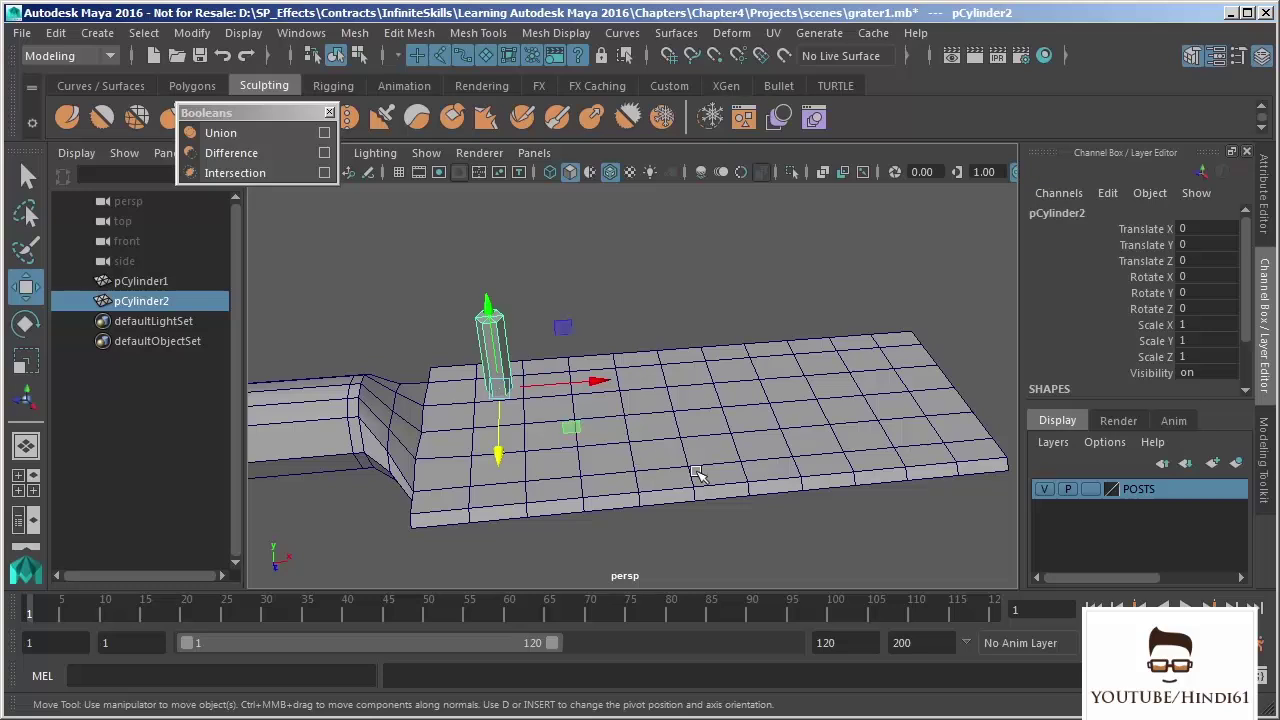
pyautogui.click(644, 462)
# Turn on face-centre markers for the grater mesh from Display > Polygons, then select the post
pyautogui.click(243, 33)
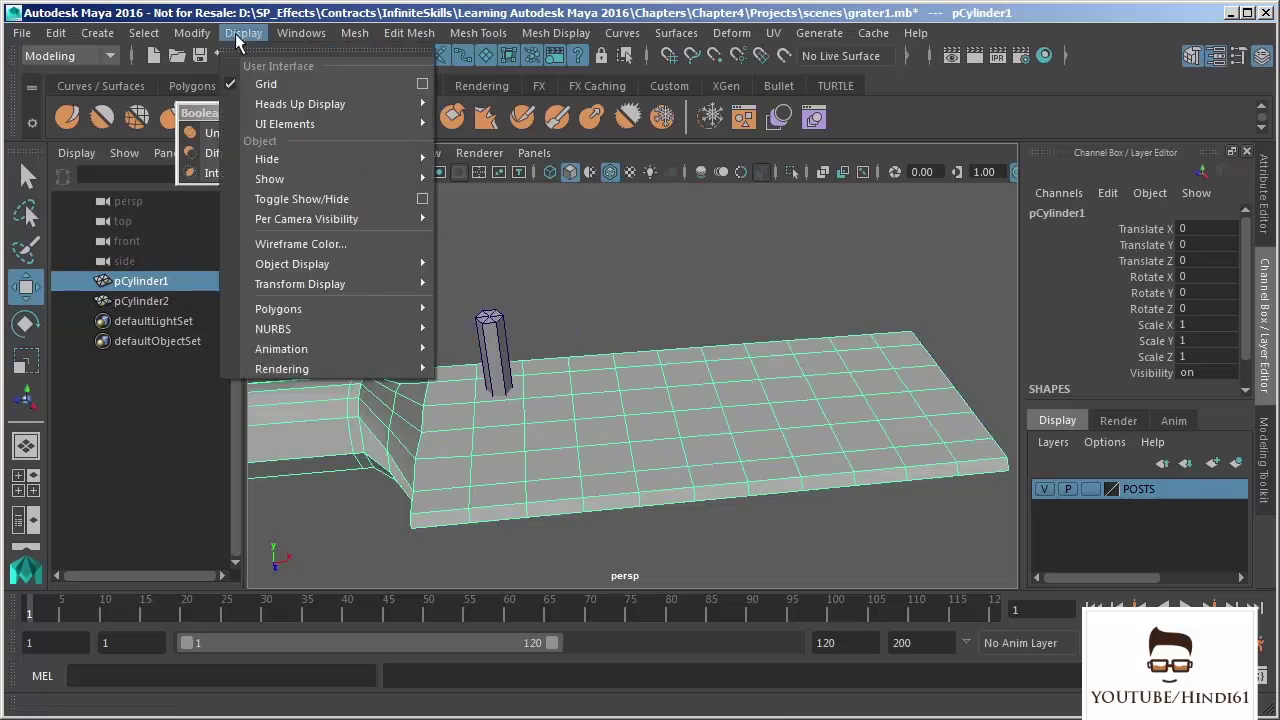
pyautogui.moveTo(425, 309)
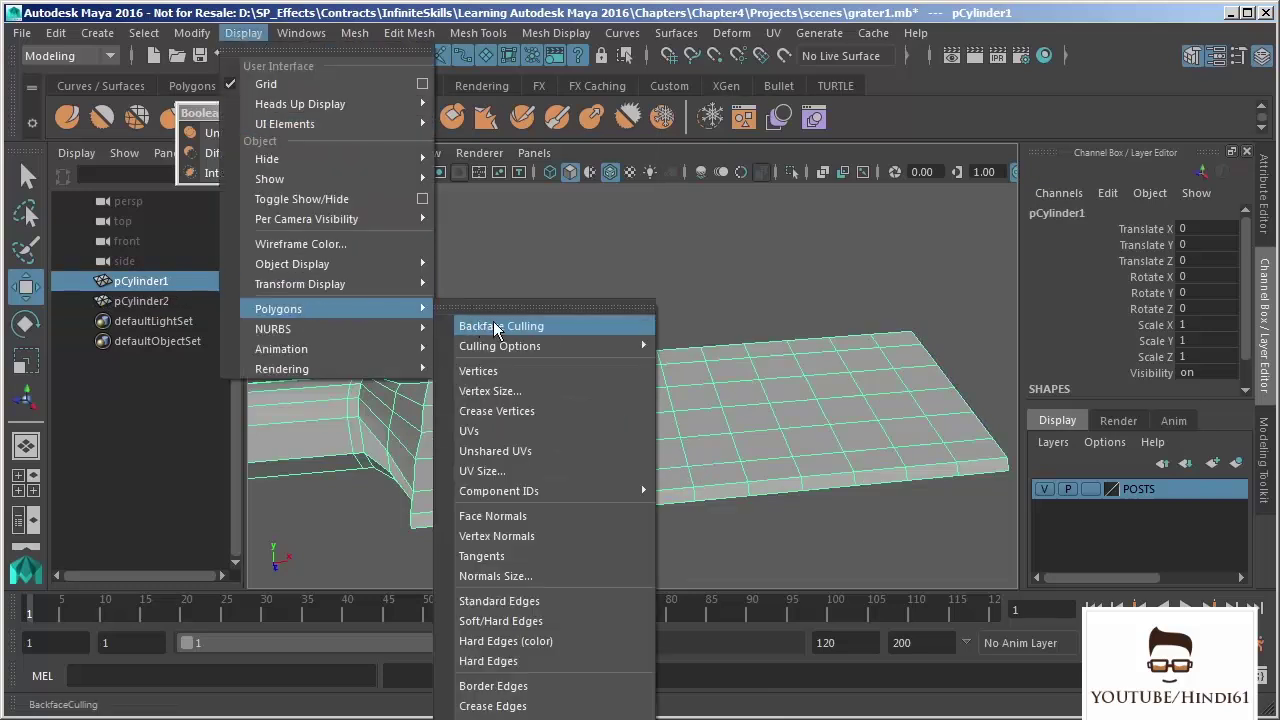
pyautogui.click(537, 537)
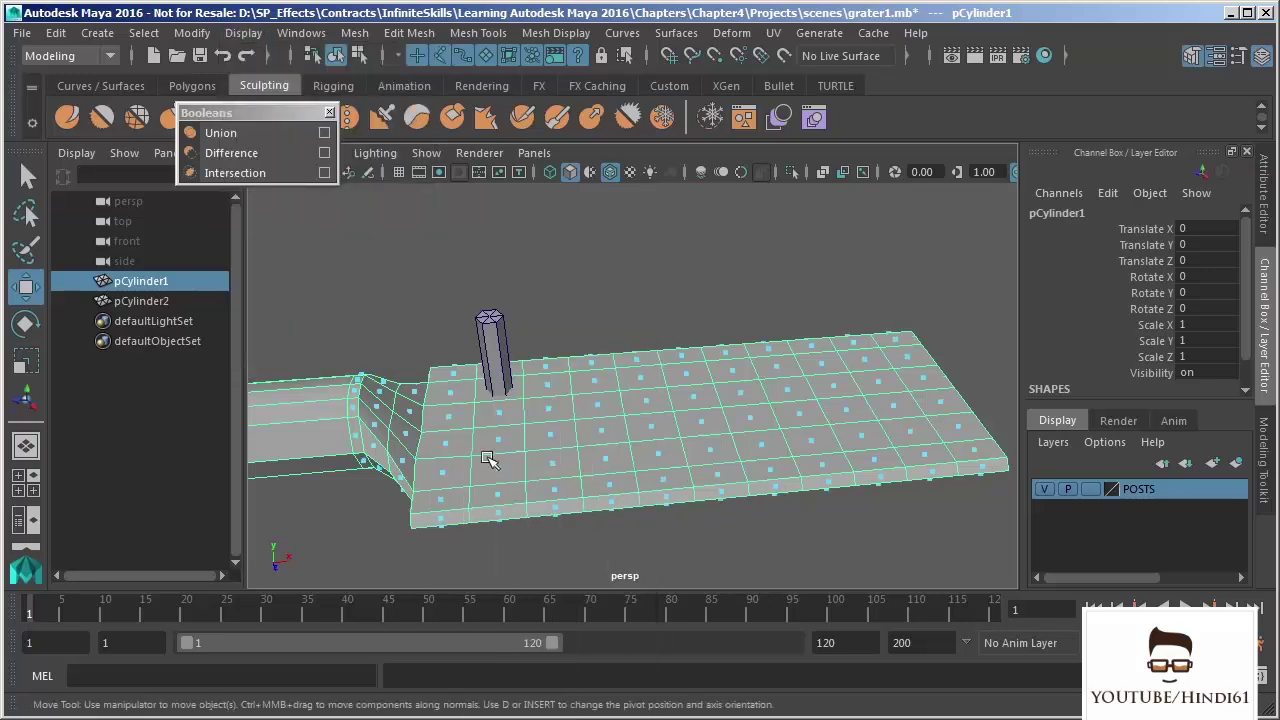
pyautogui.click(491, 360)
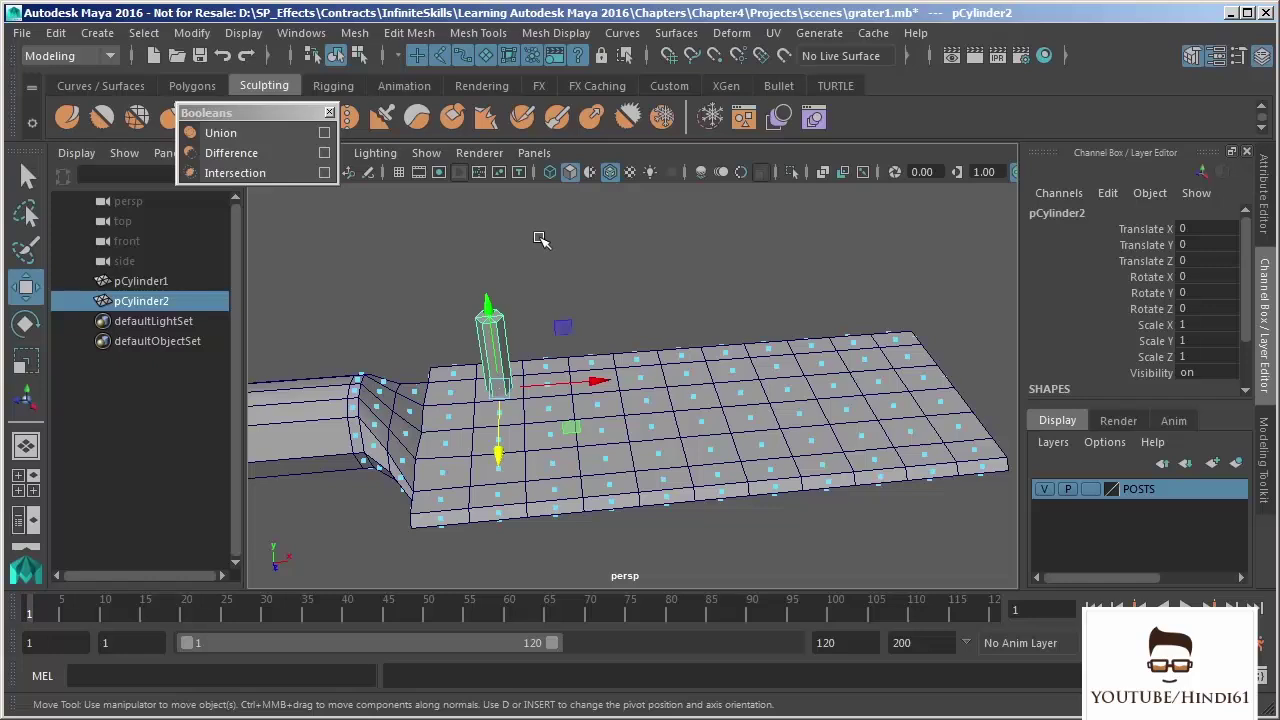
# Snap-test a move of the post along X, undo it back to the origin, and open the Edit menu
pyautogui.keyDown('alt'); pyautogui.moveTo(574, 258); pyautogui.dragTo(550, 265); pyautogui.keyUp('alt')
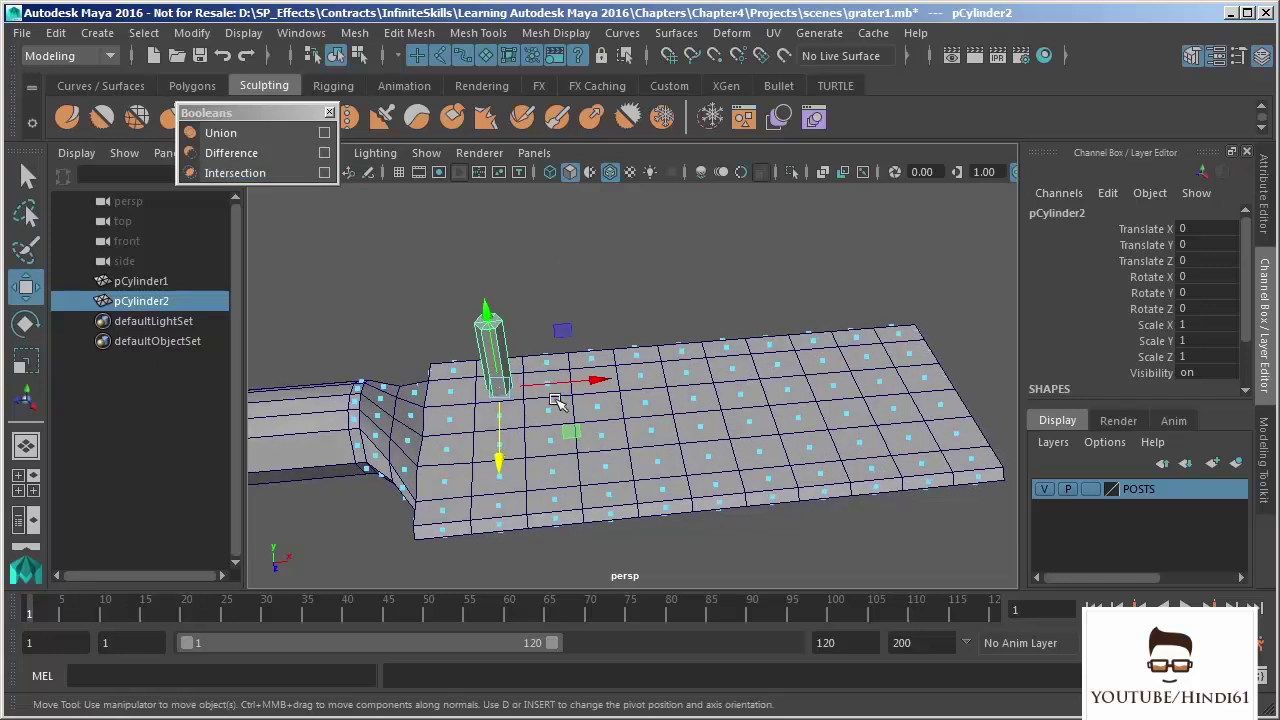
pyautogui.press('v')
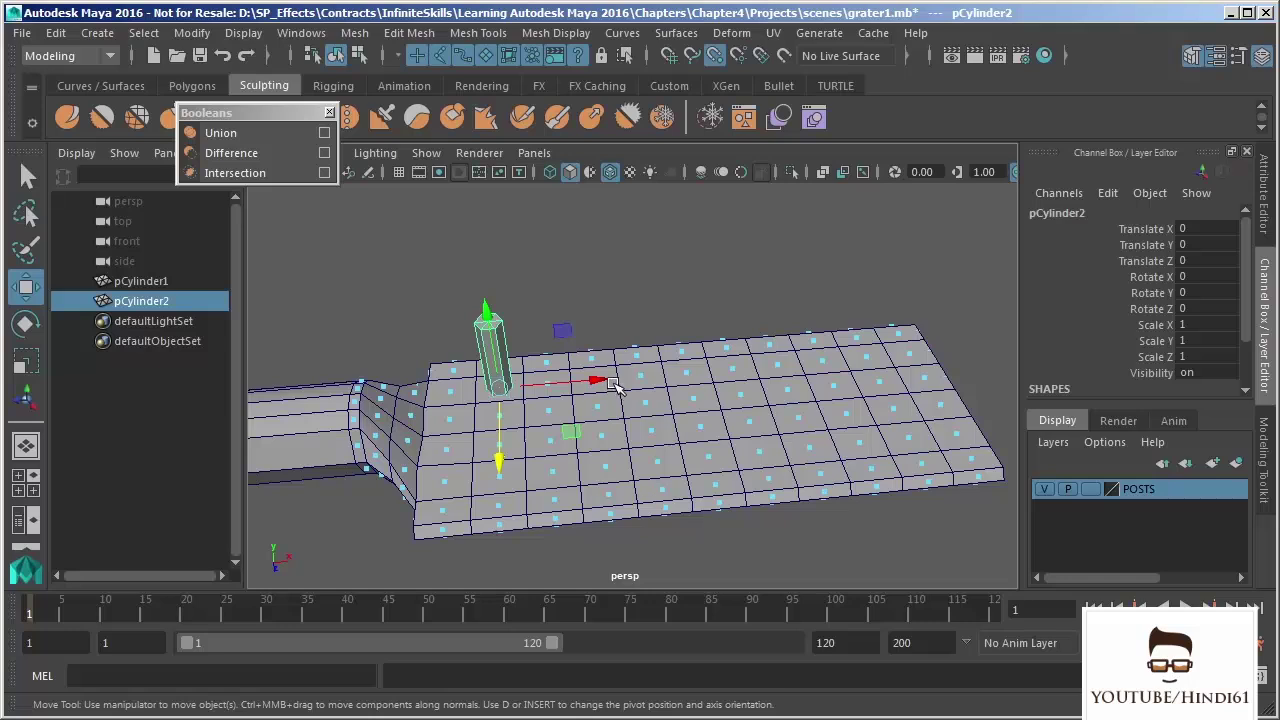
pyautogui.moveTo(597, 378); pyautogui.dragTo(551, 380)
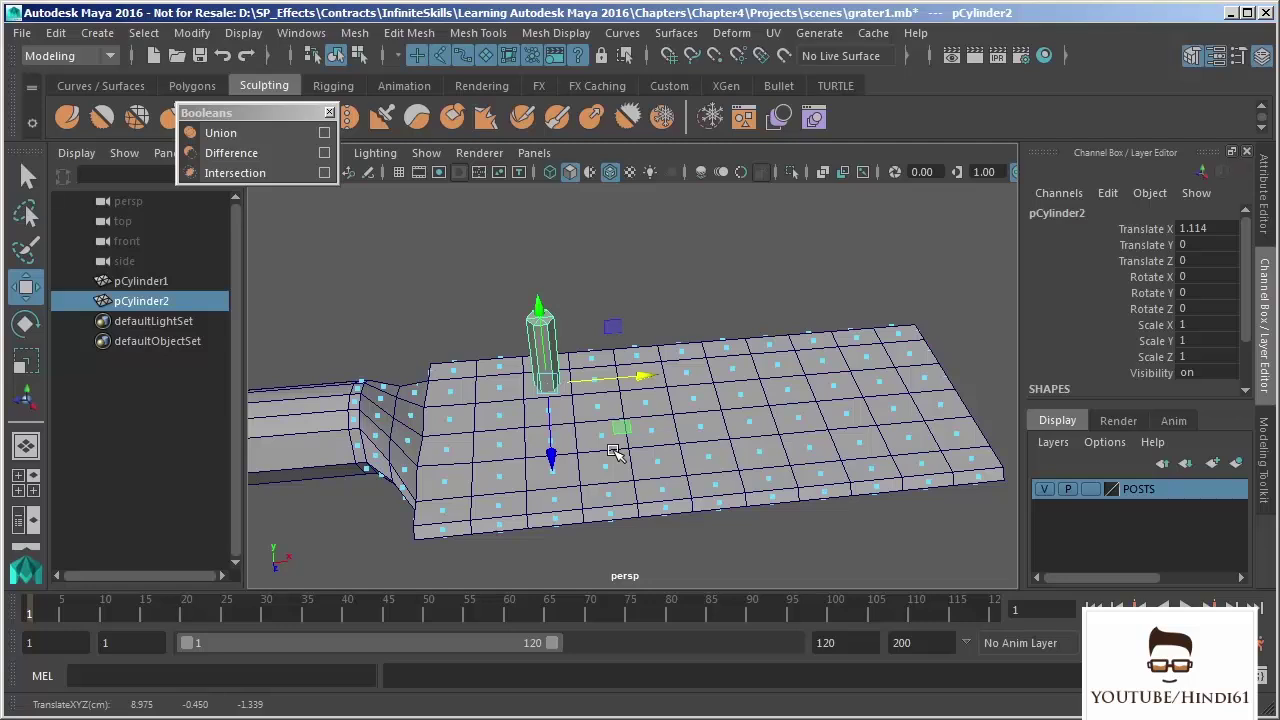
pyautogui.hotkey('ctrl', 'z')
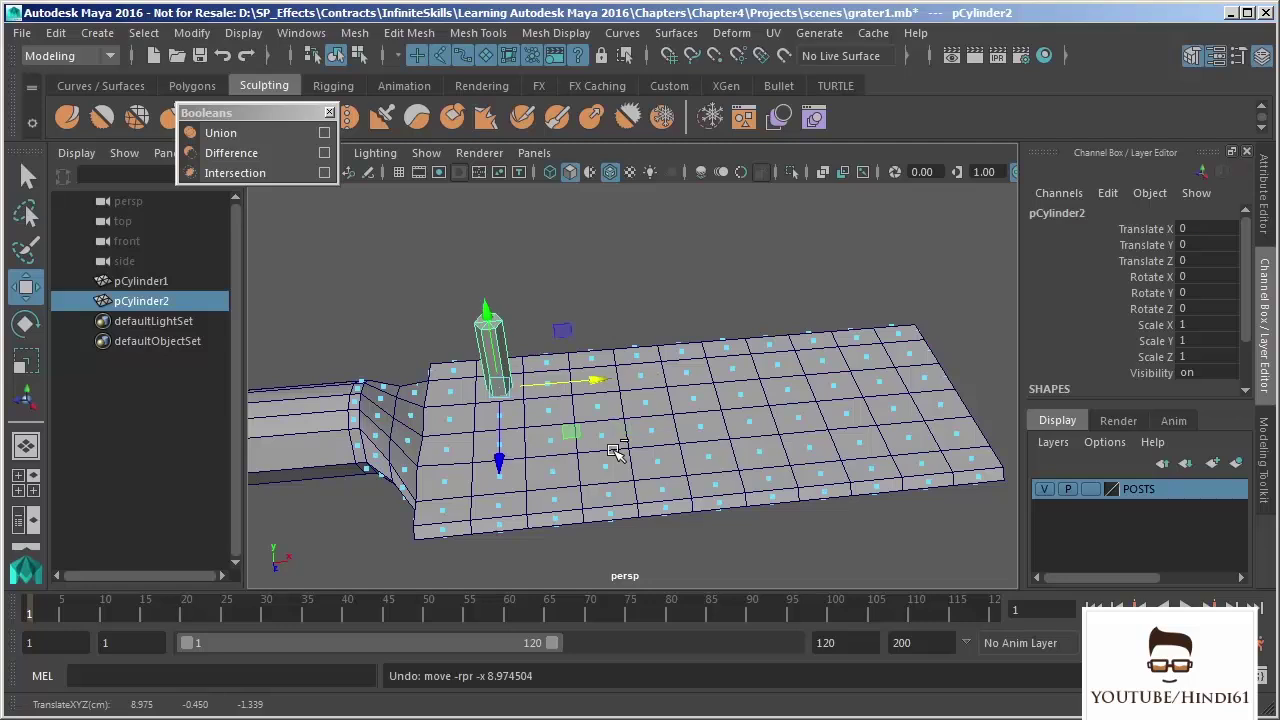
pyautogui.click(56, 36)
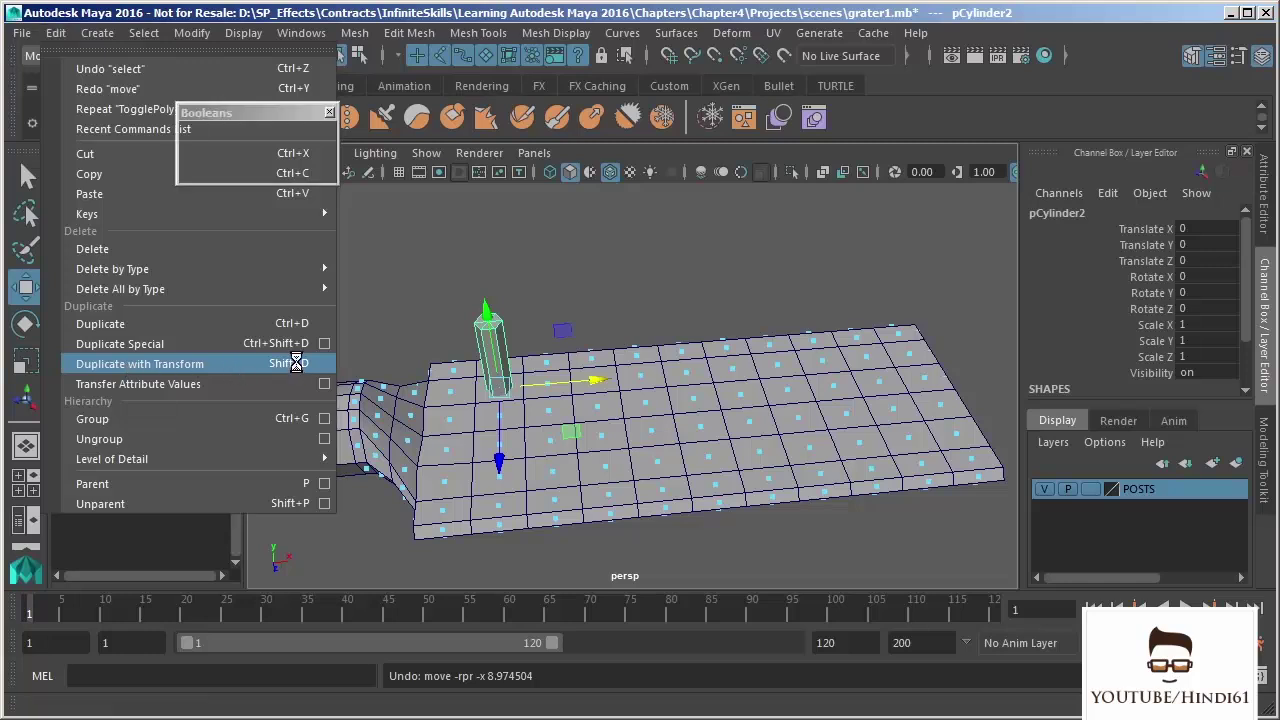
# Duplicate the post with transform, snap it one spacing along X, and repeat with Shift+D to build a row of nine posts
pyautogui.click(297, 366)
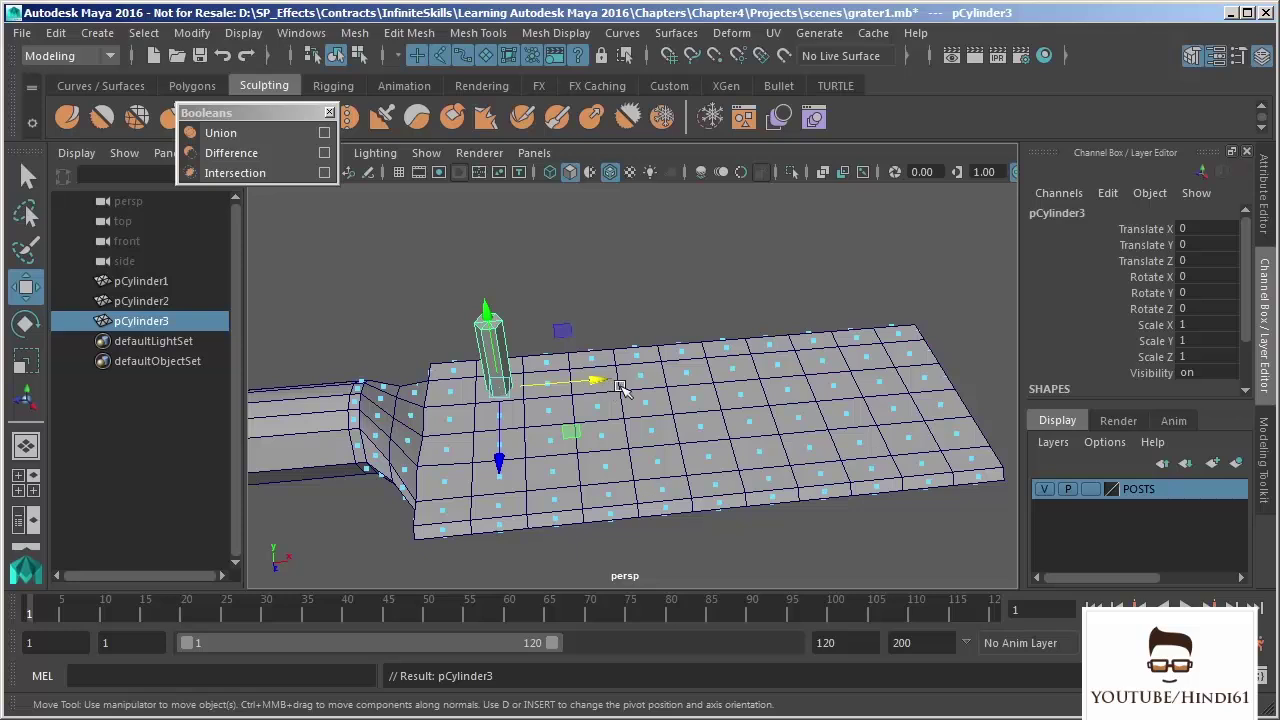
pyautogui.moveTo(503, 383); pyautogui.dragTo(556, 380)
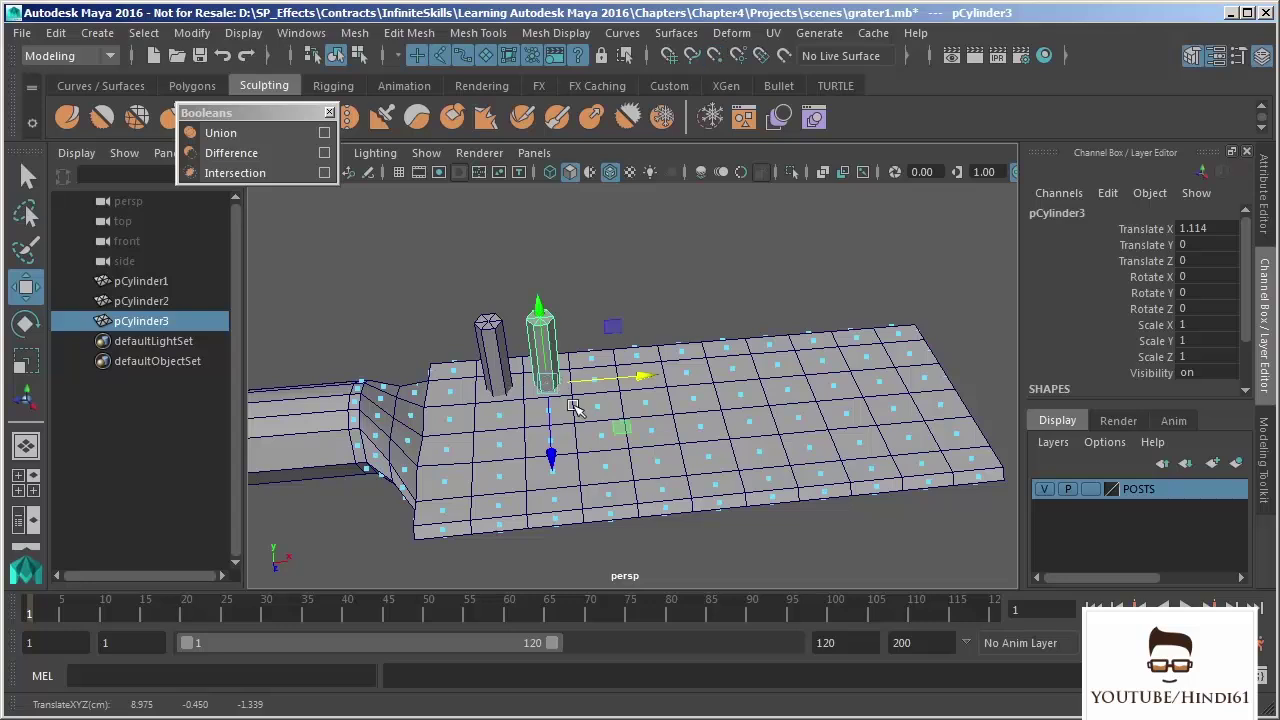
pyautogui.hotkey('shift', 'd')
pyautogui.hotkey('shift', 'd')
pyautogui.hotkey('shift', 'd')
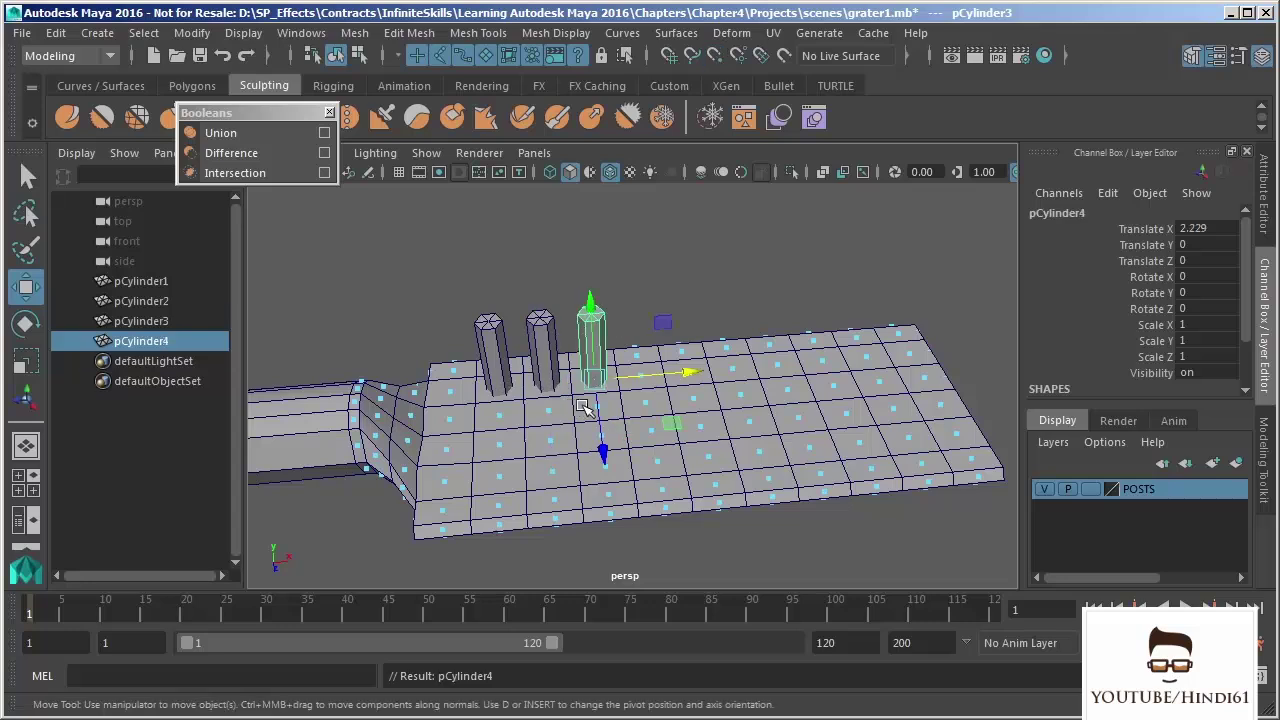
pyautogui.hotkey('shift', 'd')
pyautogui.hotkey('shift', 'd')
pyautogui.hotkey('shift', 'd')
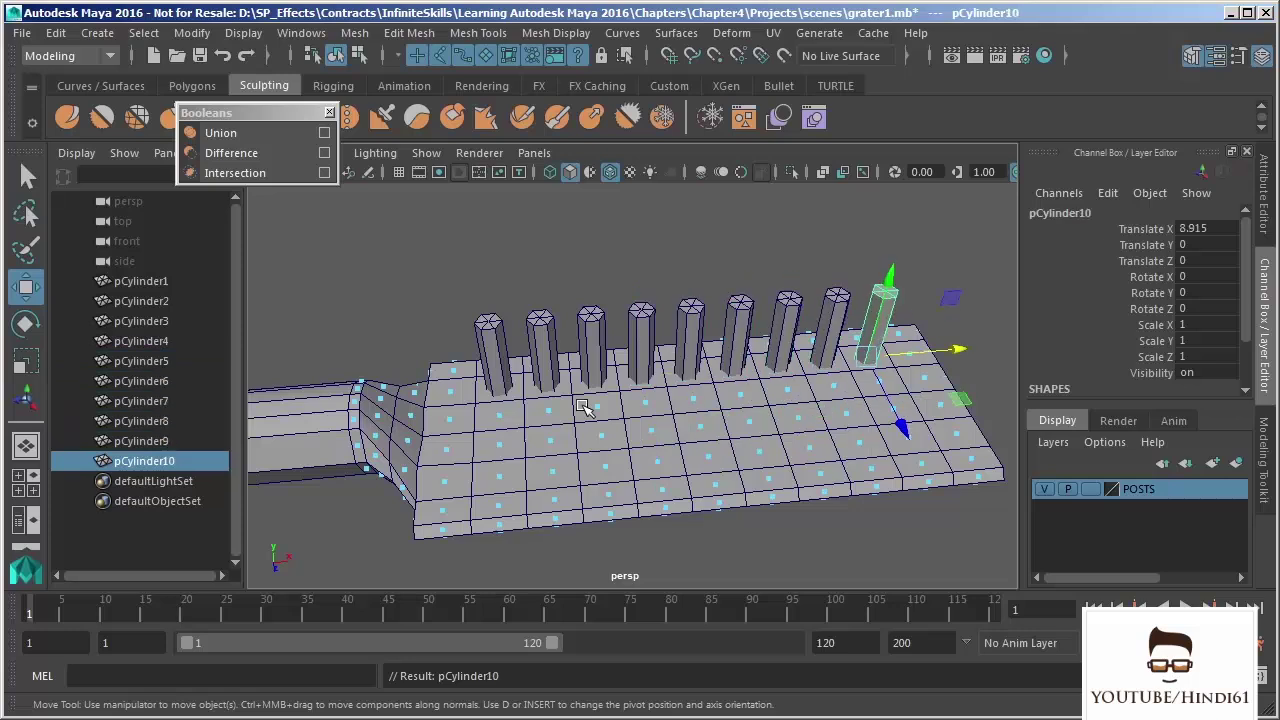
# Select the row pCylinder2–10 and snap a copy 0.893 forward in Z as a second row
pyautogui.keyDown('alt'); pyautogui.moveTo(525, 425); pyautogui.dragTo(640, 411); pyautogui.keyUp('alt')
pyautogui.keyDown('alt'); pyautogui.moveTo(754, 284); pyautogui.dragTo(632, 341); pyautogui.keyUp('alt')
pyautogui.click(522, 236)
pyautogui.keyDown('alt'); pyautogui.moveTo(522, 236); pyautogui.dragTo(620, 424); pyautogui.keyUp('alt')
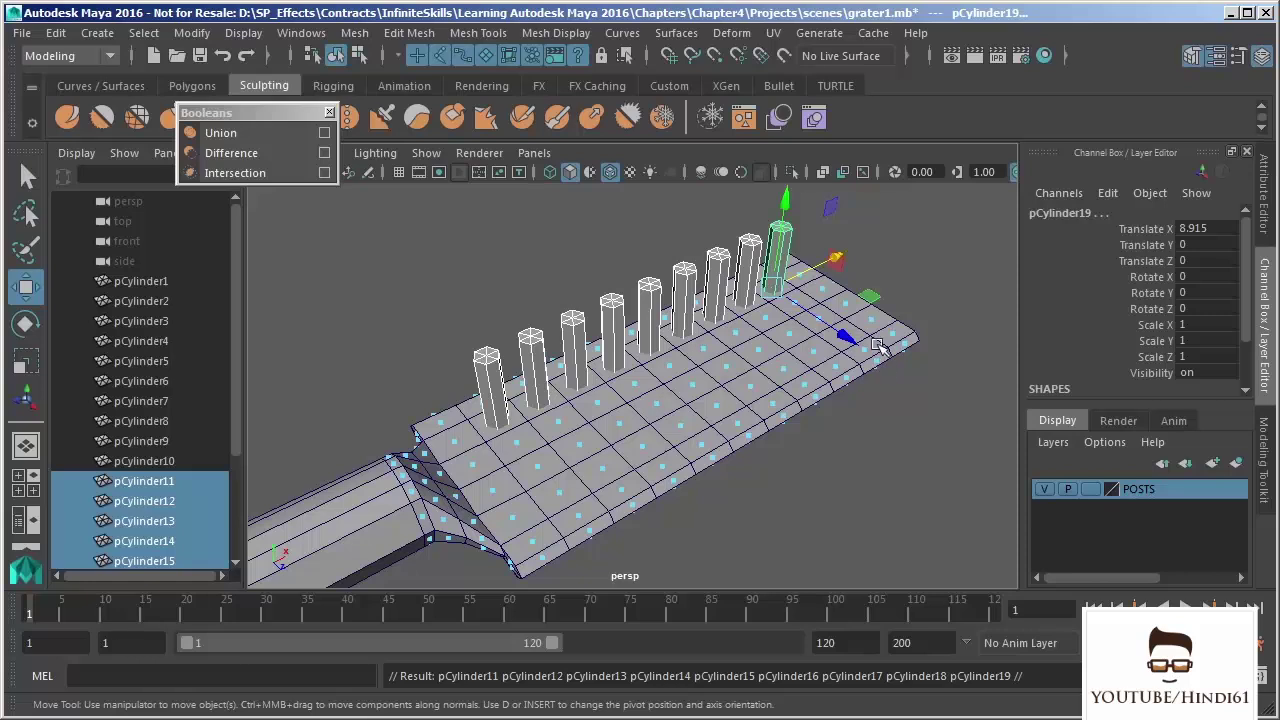
pyautogui.press('v')
pyautogui.moveTo(849, 334); pyautogui.dragTo(748, 345)
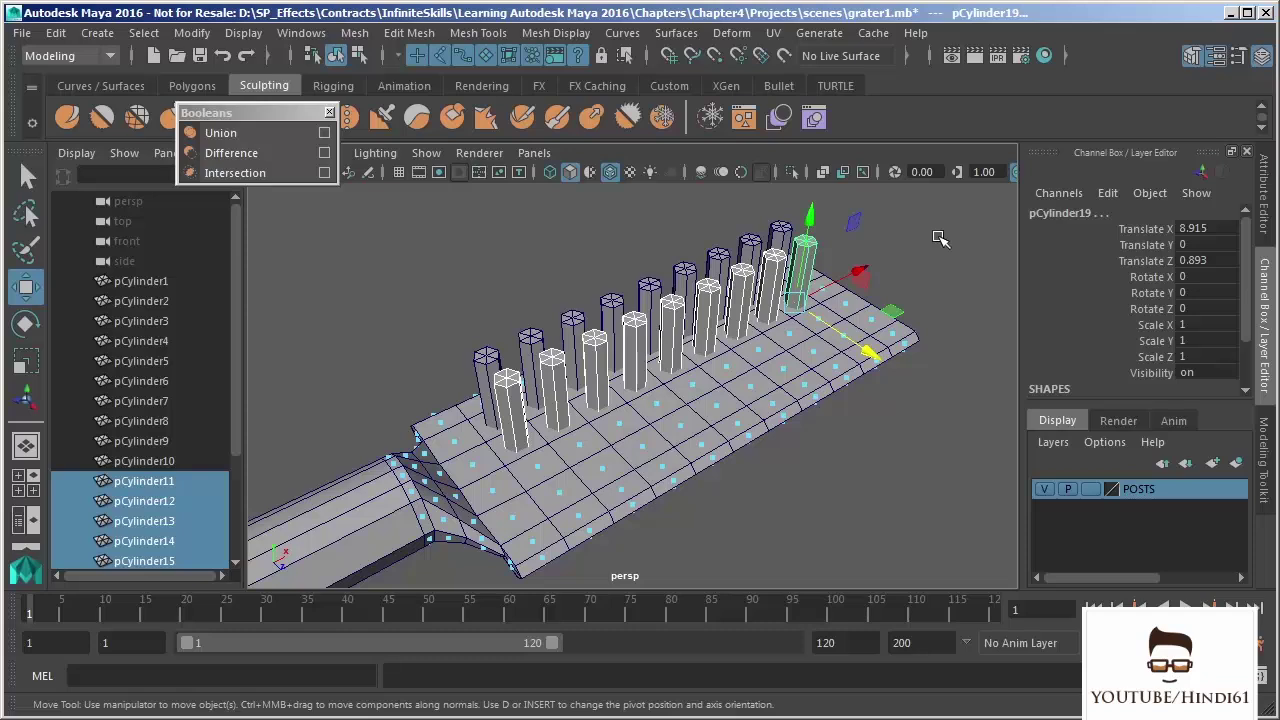
# Freeze transformations on the new second row of posts
pyautogui.click(191, 33)
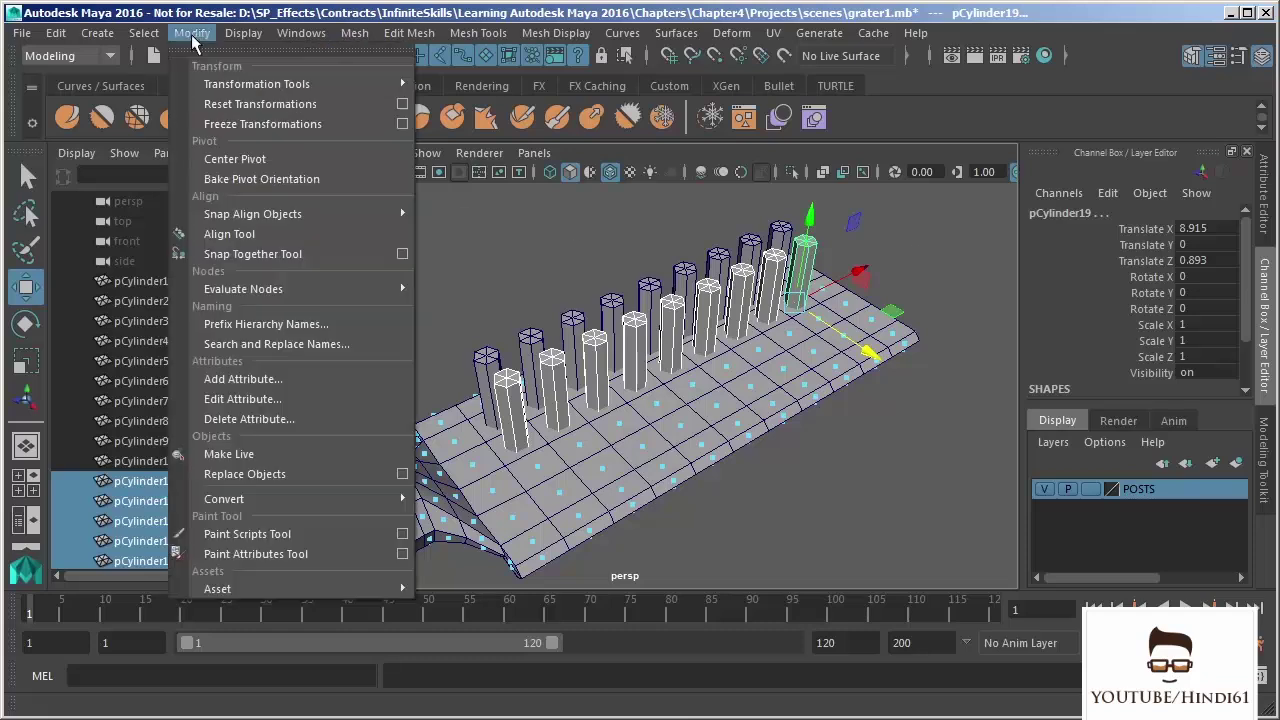
pyautogui.click(219, 124)
pyautogui.keyDown('alt'); pyautogui.moveTo(640, 437); pyautogui.dragTo(709, 478); pyautogui.keyUp('alt')
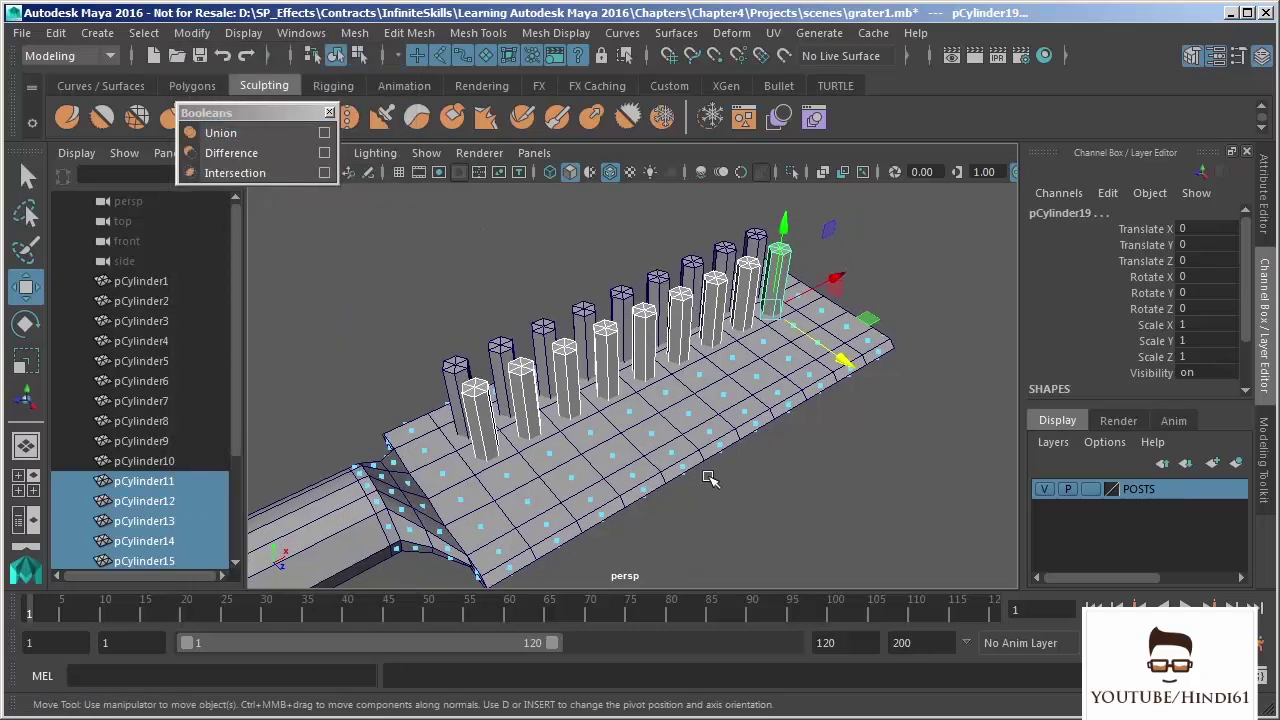
# Duplicate and snap the row along Z twice, adding third and fourth rows up to Z 1.785
pyautogui.hotkey('ctrl', 'shift', 'd')
pyautogui.hotkey('ctrl', 'z')
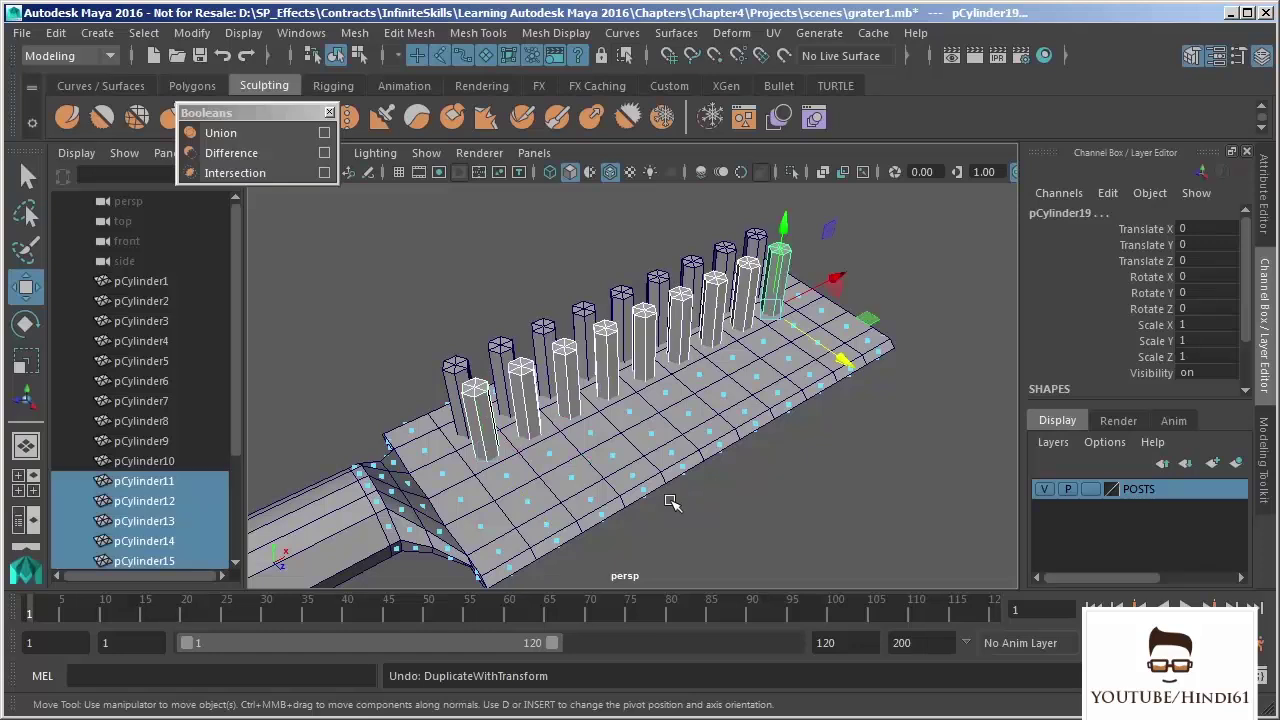
pyautogui.hotkey('shift', 'd')
pyautogui.press('v')
pyautogui.moveTo(844, 364); pyautogui.dragTo(790, 335)
pyautogui.hotkey('shift', 'd')
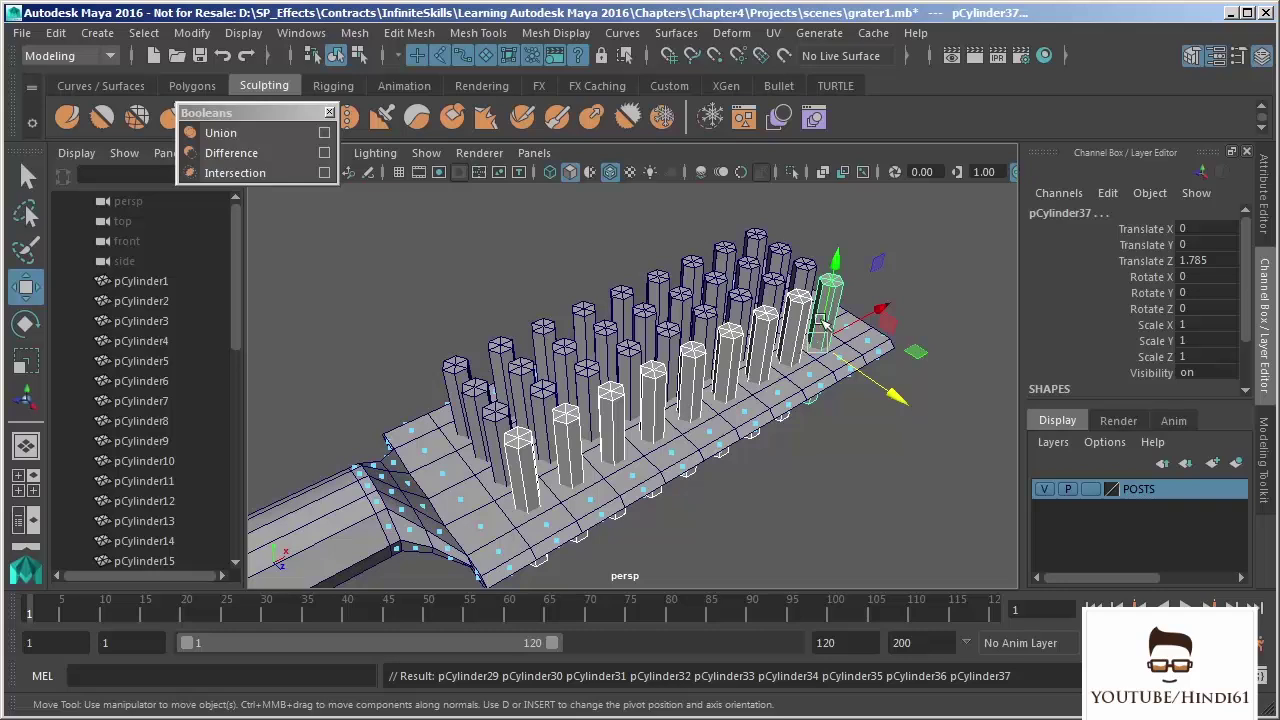
pyautogui.keyDown('alt'); pyautogui.moveTo(766, 423); pyautogui.dragTo(578, 294); pyautogui.keyUp('alt')
pyautogui.click(627, 247)
# Select plate pCylinder1 plus all posts and apply Boolean Difference, cutting a four-by-nine grid of hexagonal holes
pyautogui.moveTo(432, 250); pyautogui.dragTo(866, 334)
pyautogui.click(365, 388)
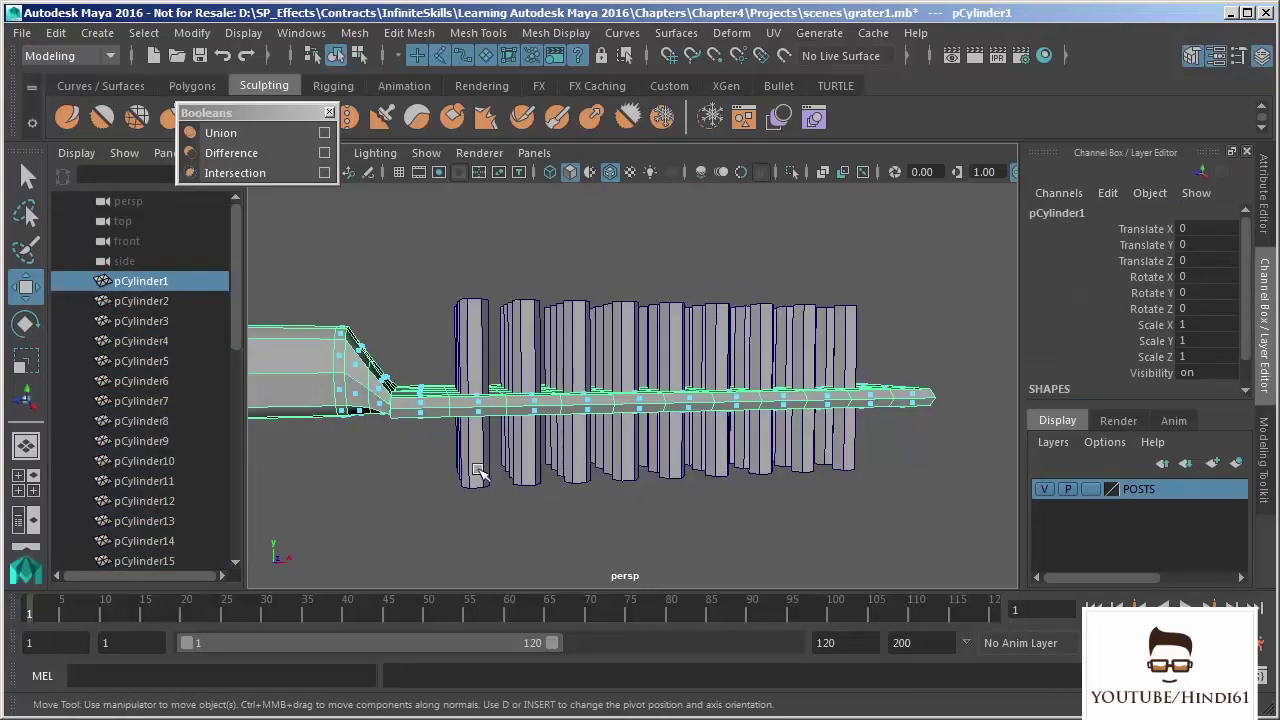
pyautogui.moveTo(410, 264); pyautogui.dragTo(897, 334)
pyautogui.keyDown('alt'); pyautogui.moveTo(737, 414); pyautogui.dragTo(738, 460); pyautogui.keyUp('alt')
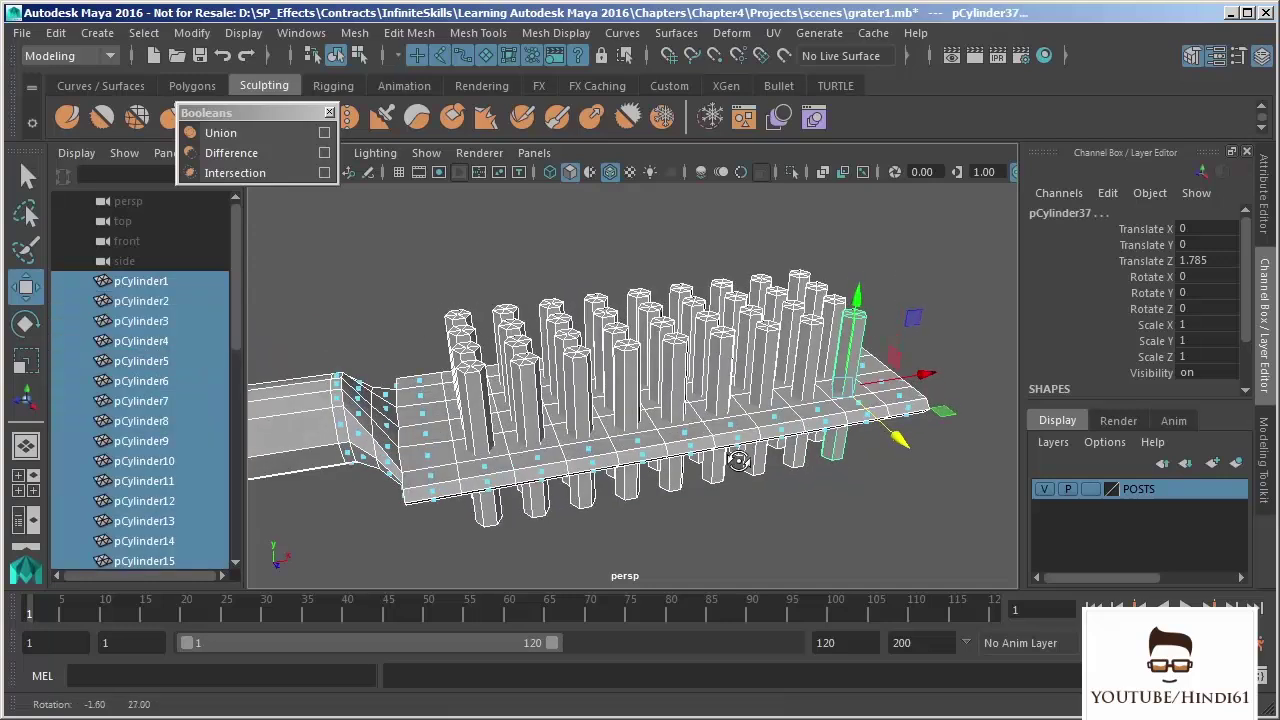
pyautogui.click(233, 158)
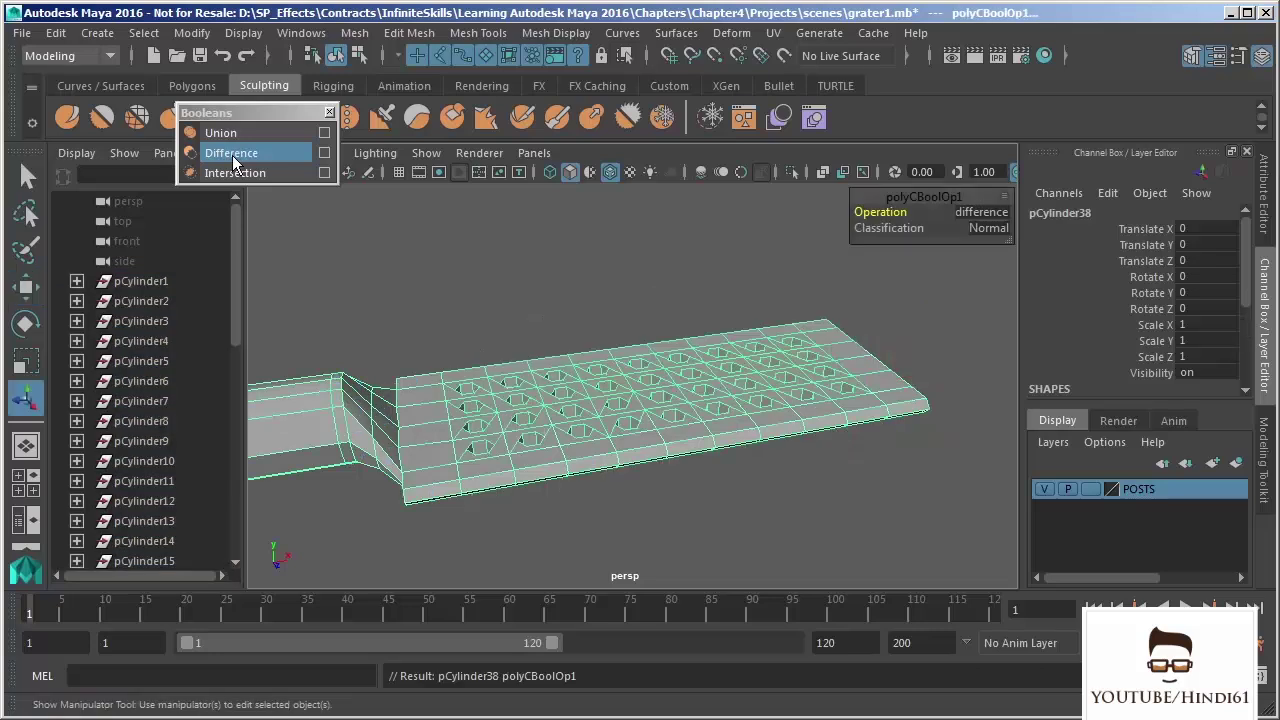
pyautogui.keyDown('alt'); pyautogui.moveTo(771, 476); pyautogui.dragTo(648, 509); pyautogui.keyUp('alt')
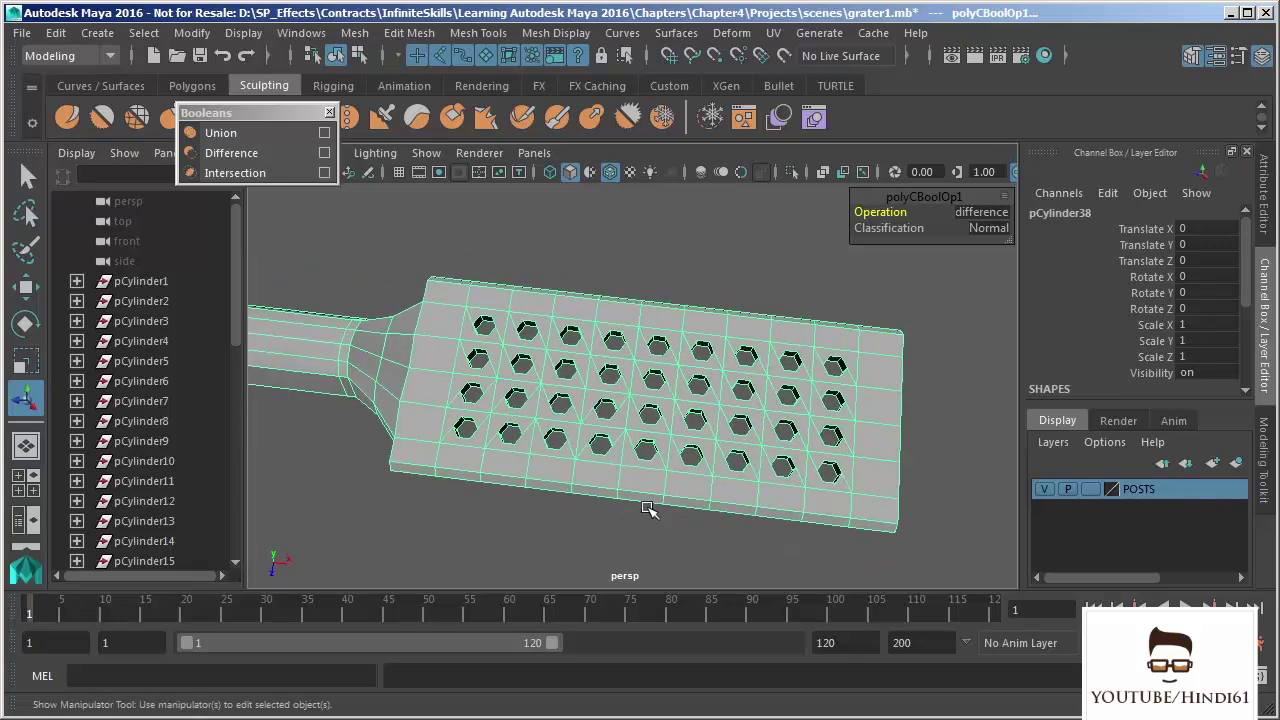
# Delete pCylinder38's construction history with Delete by Type > History, then view the holes up close
pyautogui.click(55, 32)
pyautogui.moveTo(109, 275)
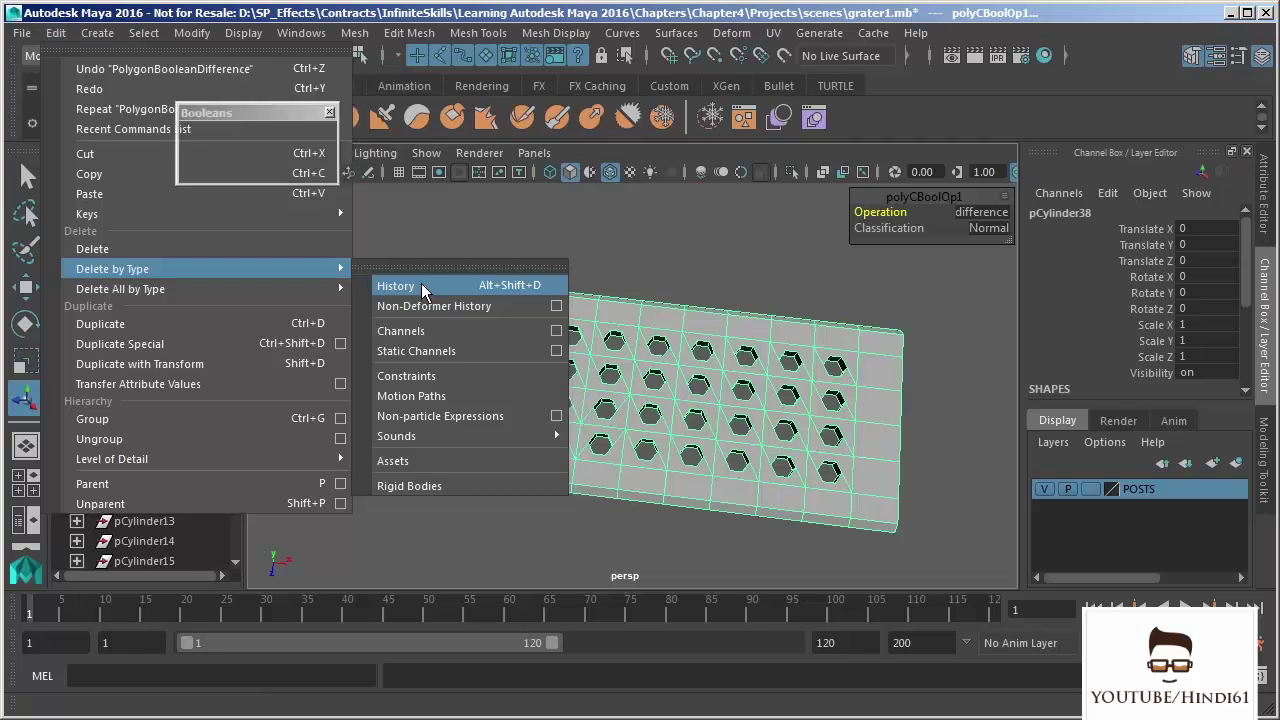
pyautogui.click(421, 285)
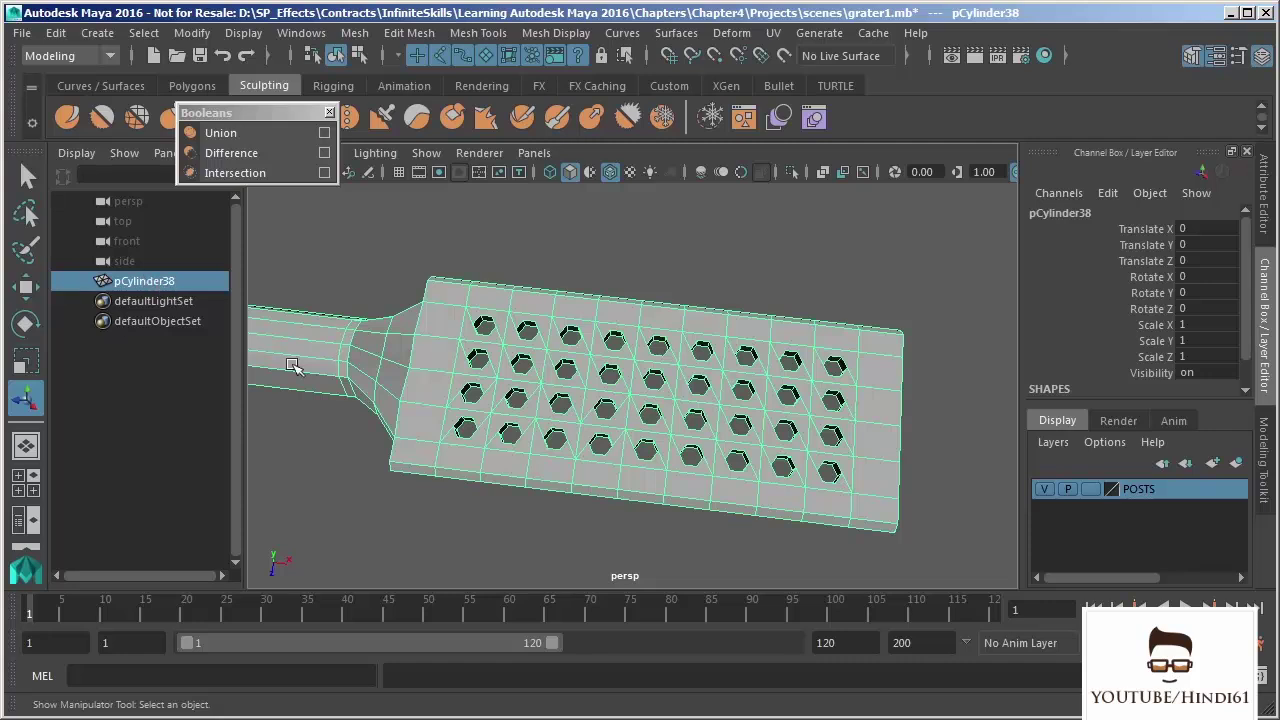
pyautogui.keyDown('alt'); pyautogui.moveTo(645, 435); pyautogui.dragTo(650, 377); pyautogui.keyUp('alt')
pyautogui.keyDown('alt'); pyautogui.moveTo(650, 377); pyautogui.dragTo(683, 490, button='right'); pyautogui.keyUp('alt')
pyautogui.keyDown('alt'); pyautogui.moveTo(683, 490); pyautogui.dragTo(534, 317); pyautogui.keyUp('alt')
pyautogui.keyDown('alt'); pyautogui.moveTo(534, 317); pyautogui.dragTo(654, 451, button='right'); pyautogui.keyUp('alt')
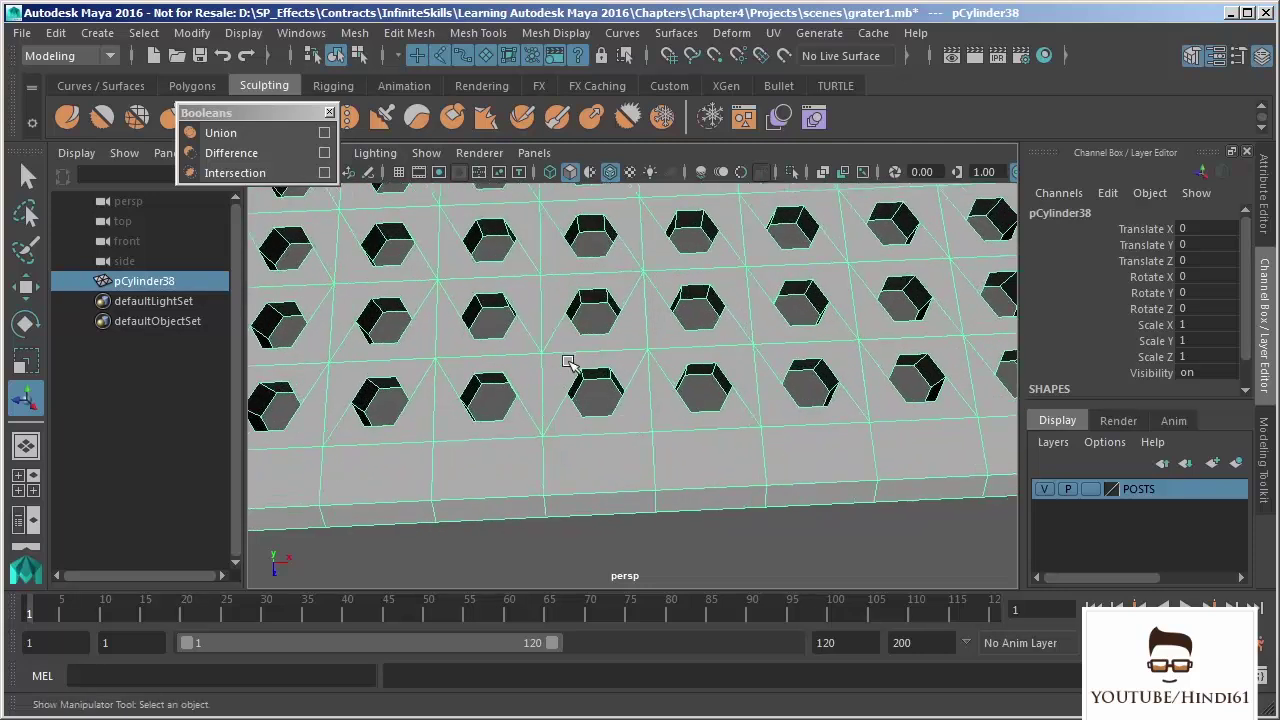
# Show the Modeling Toolkit and start a Multi-Cut at a vertex beside one hexagonal hole
pyautogui.click(1263, 460)
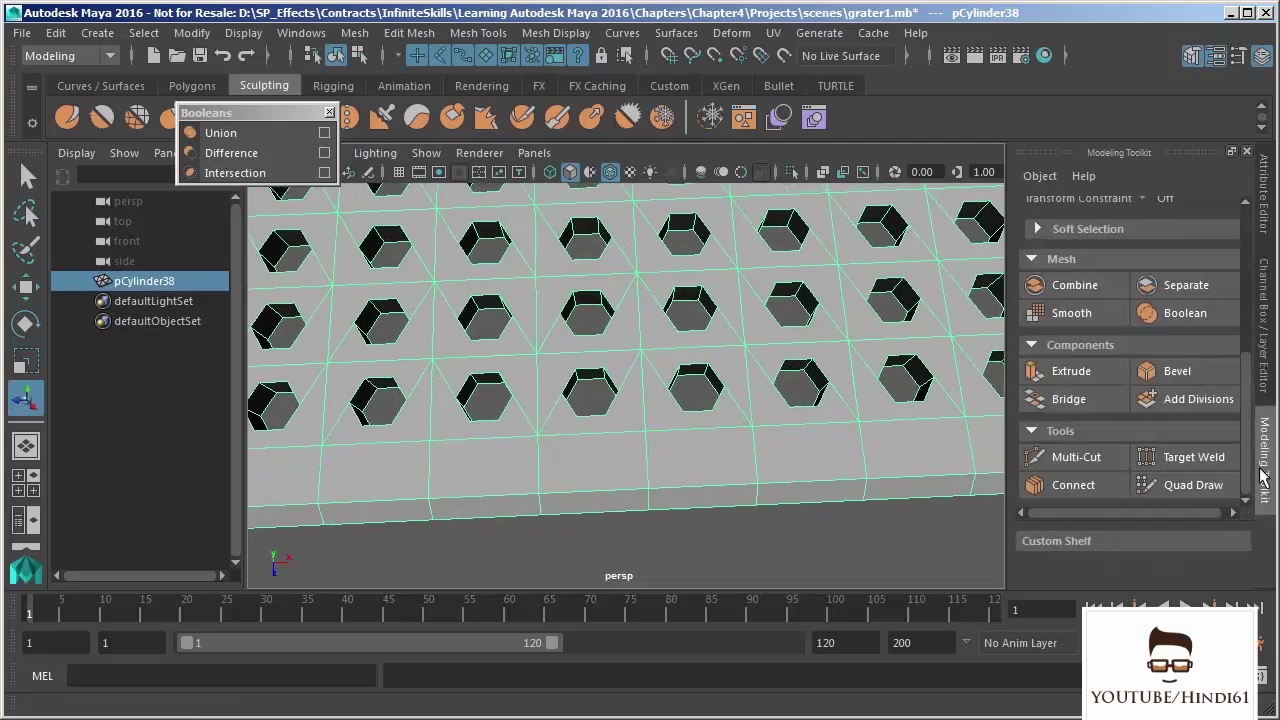
pyautogui.click(1048, 457)
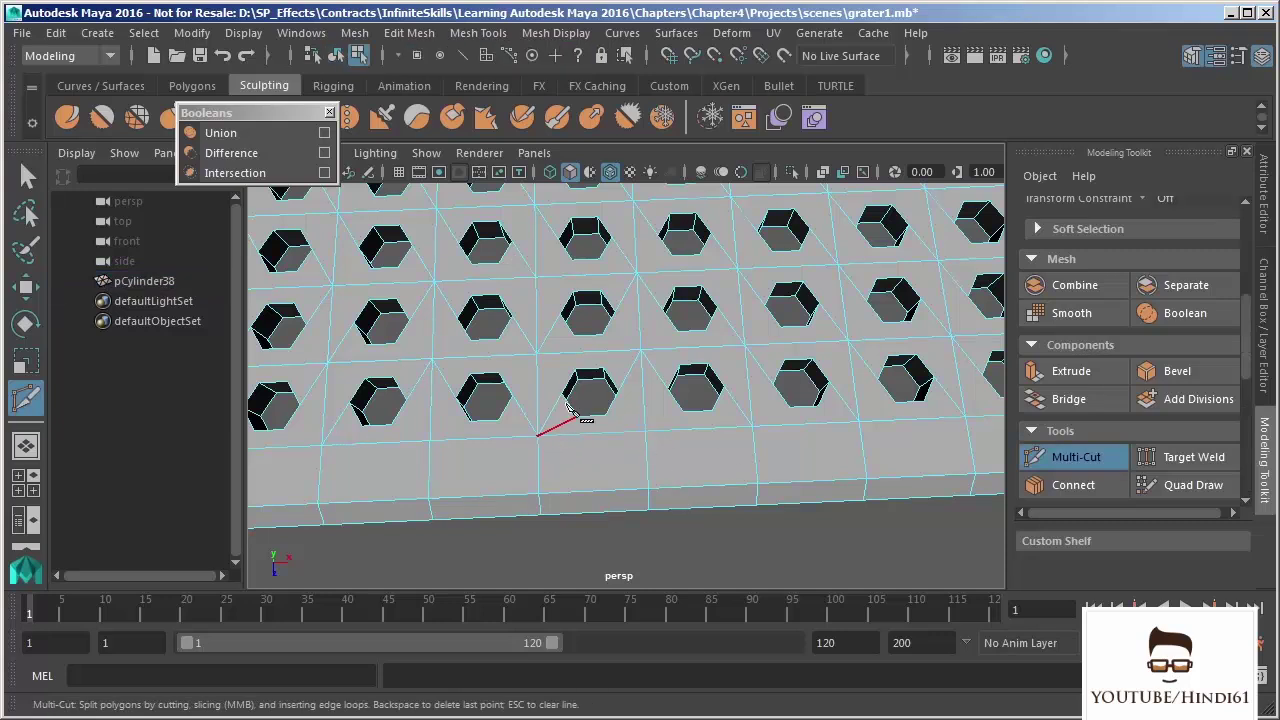
pyautogui.click(534, 356)
pyautogui.scroll(-8, 657, 400)
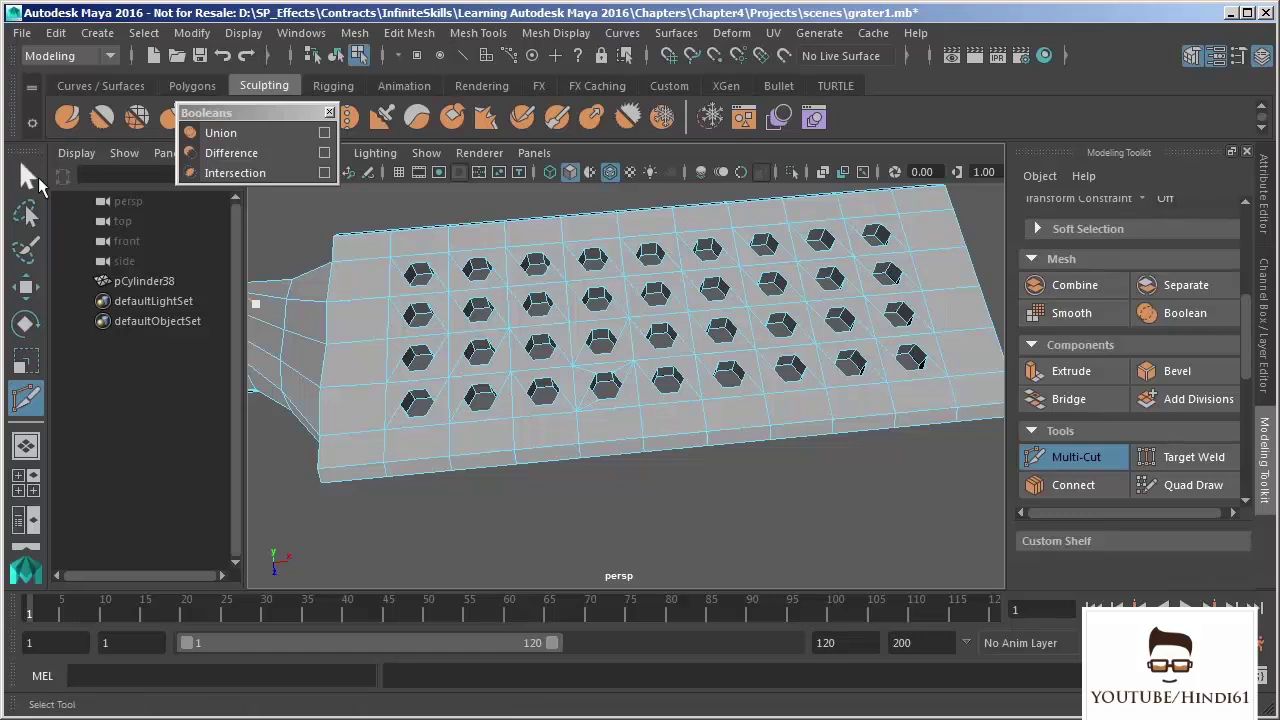
# Return to the Select tool and select the faces around one hexagonal hole
pyautogui.press('q')
pyautogui.moveTo(548, 350); pyautogui.dragTo(563, 397, button='right')
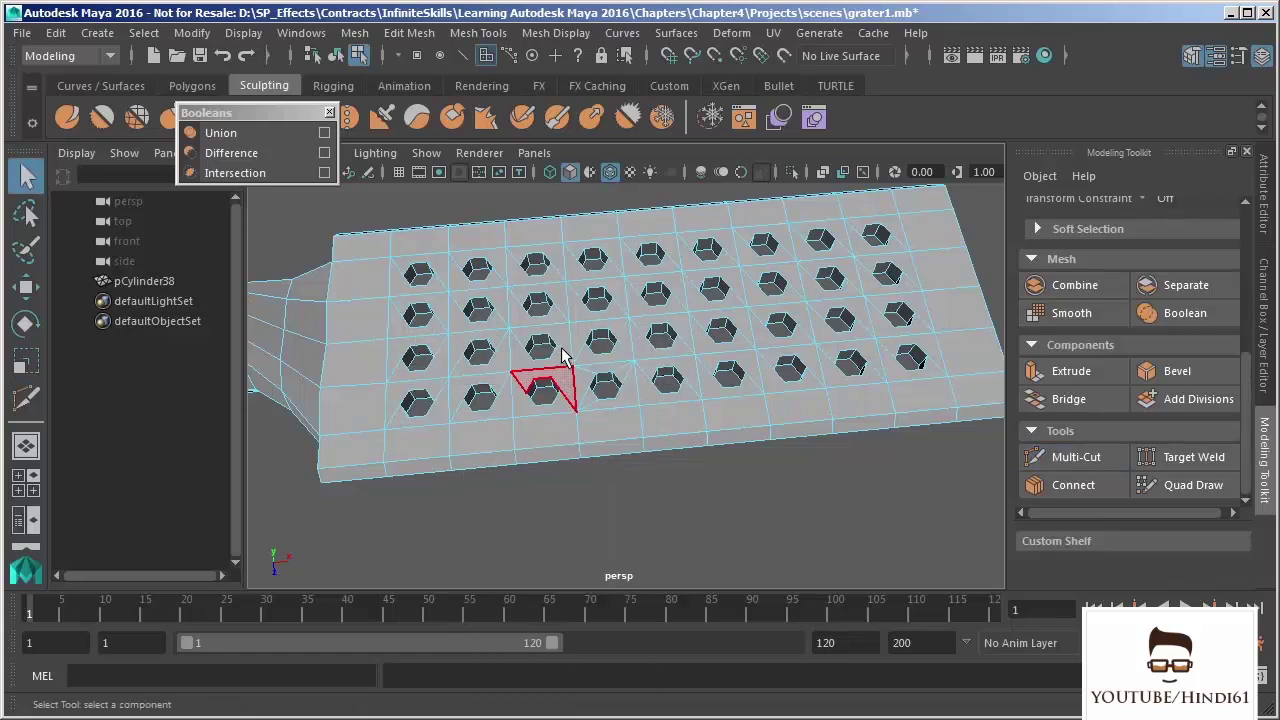
pyautogui.click(560, 342)
pyautogui.keyDown('shift'); pyautogui.click(525, 358); pyautogui.keyUp('shift')
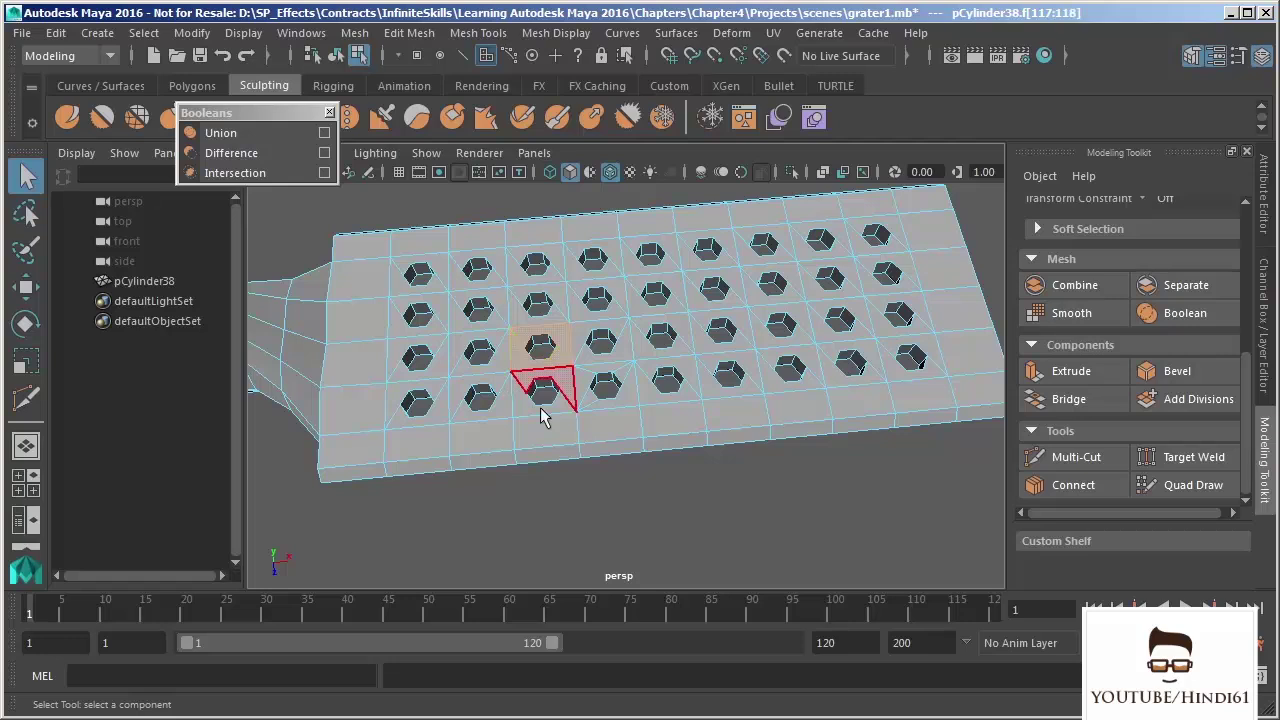
# Triangulate the selected faces and zoom in on the hole grid to inspect them
pyautogui.click(354, 32)
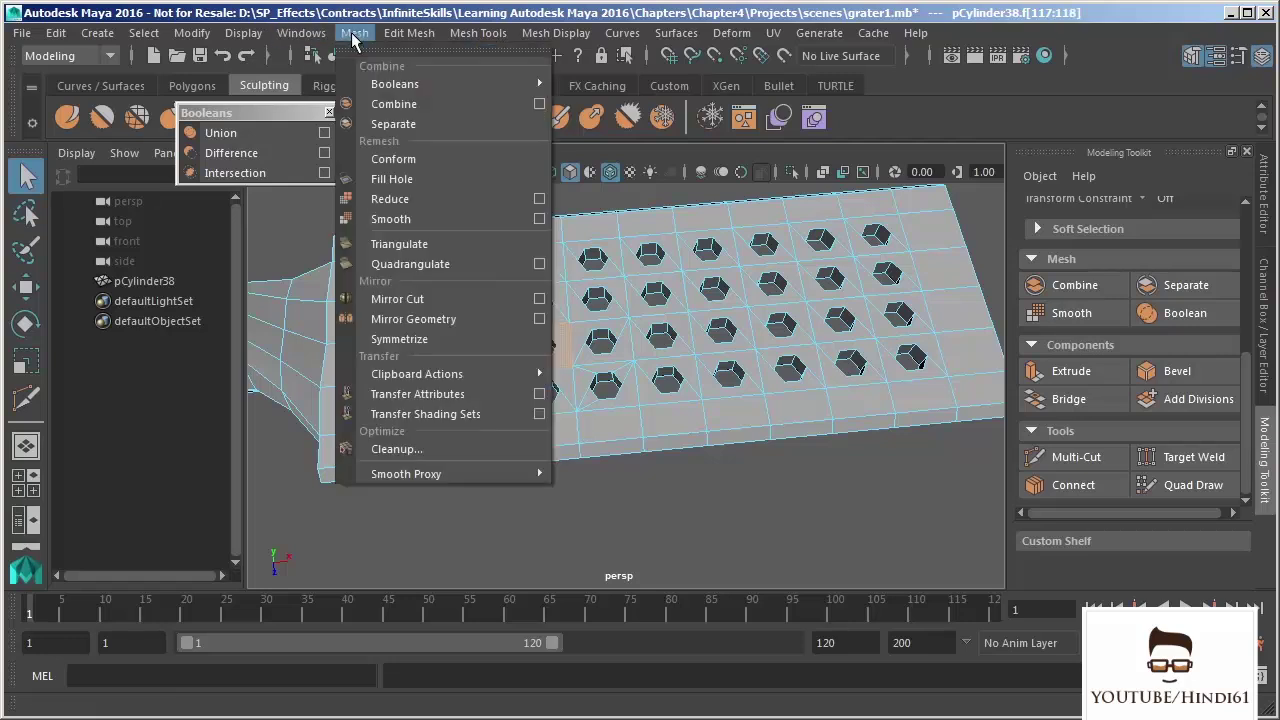
pyautogui.click(421, 244)
pyautogui.keyDown('alt'); pyautogui.moveTo(505, 398); pyautogui.dragTo(725, 558, button='right'); pyautogui.keyUp('alt')
pyautogui.keyDown('alt'); pyautogui.moveTo(725, 558); pyautogui.dragTo(638, 538); pyautogui.keyUp('alt')
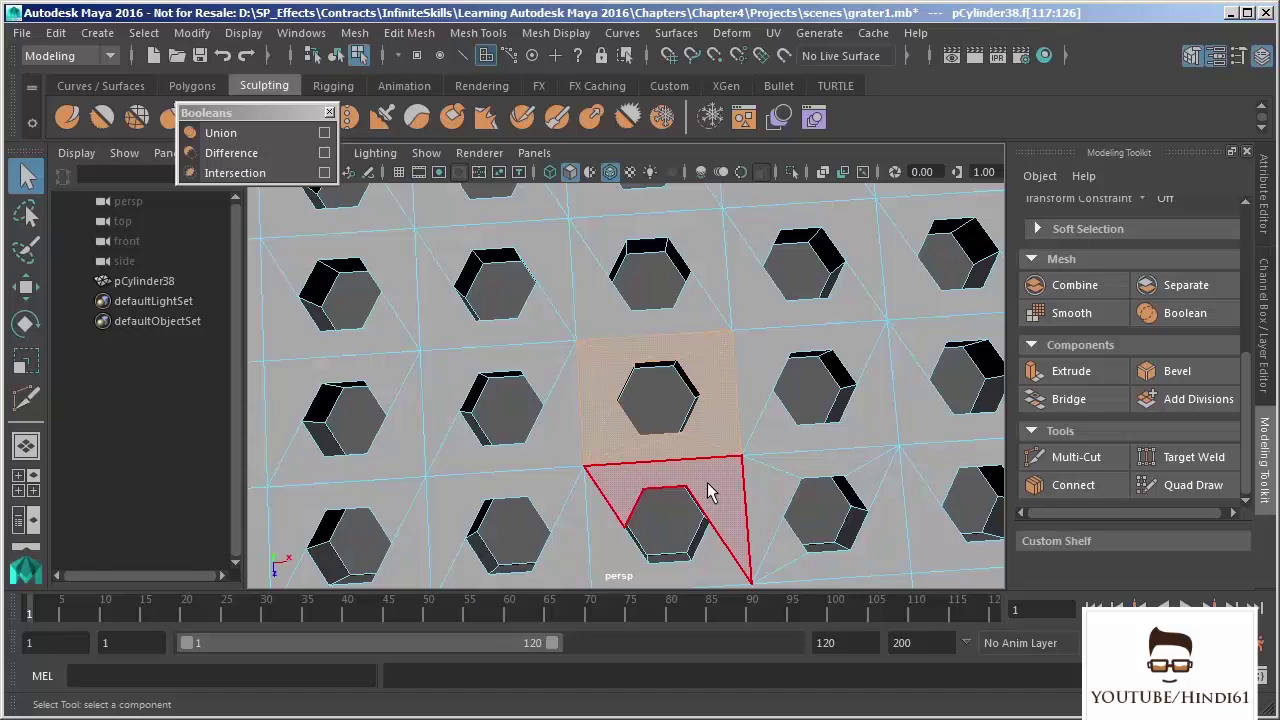
pyautogui.keyDown('alt'); pyautogui.moveTo(734, 466); pyautogui.dragTo(757, 443, button='right'); pyautogui.keyUp('alt')
pyautogui.keyDown('alt'); pyautogui.moveTo(757, 443); pyautogui.dragTo(754, 416); pyautogui.keyUp('alt')
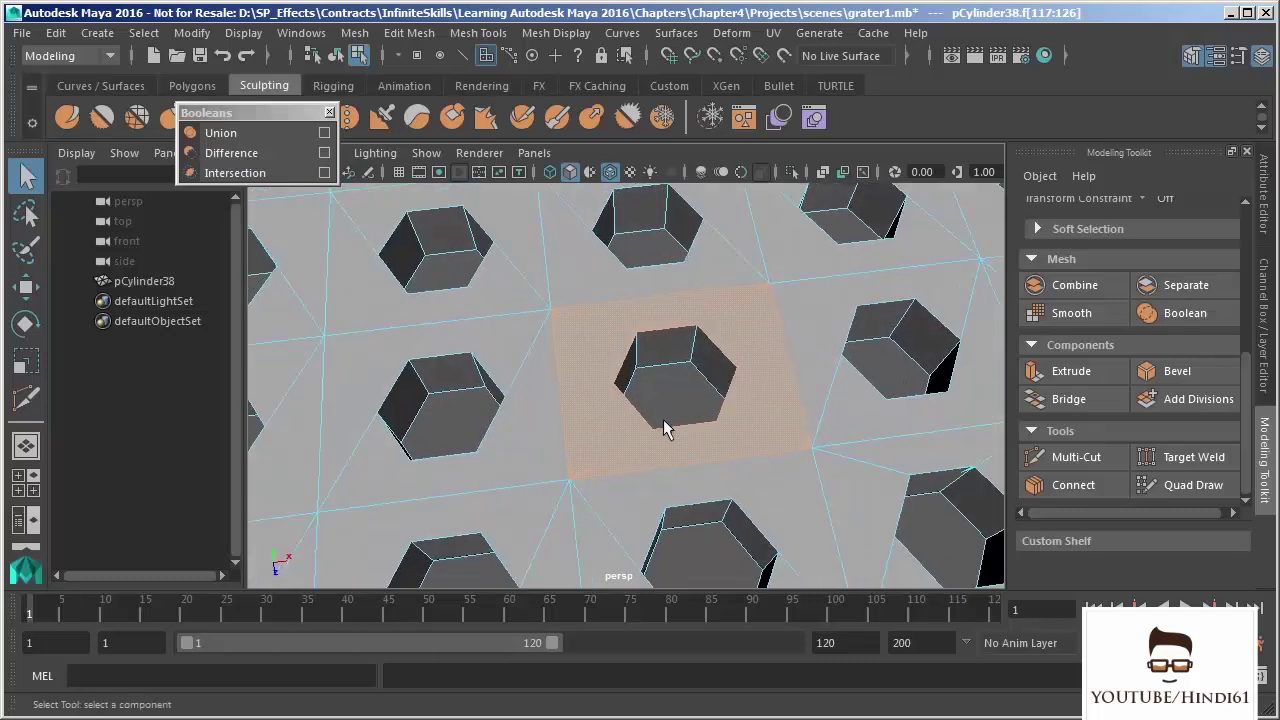